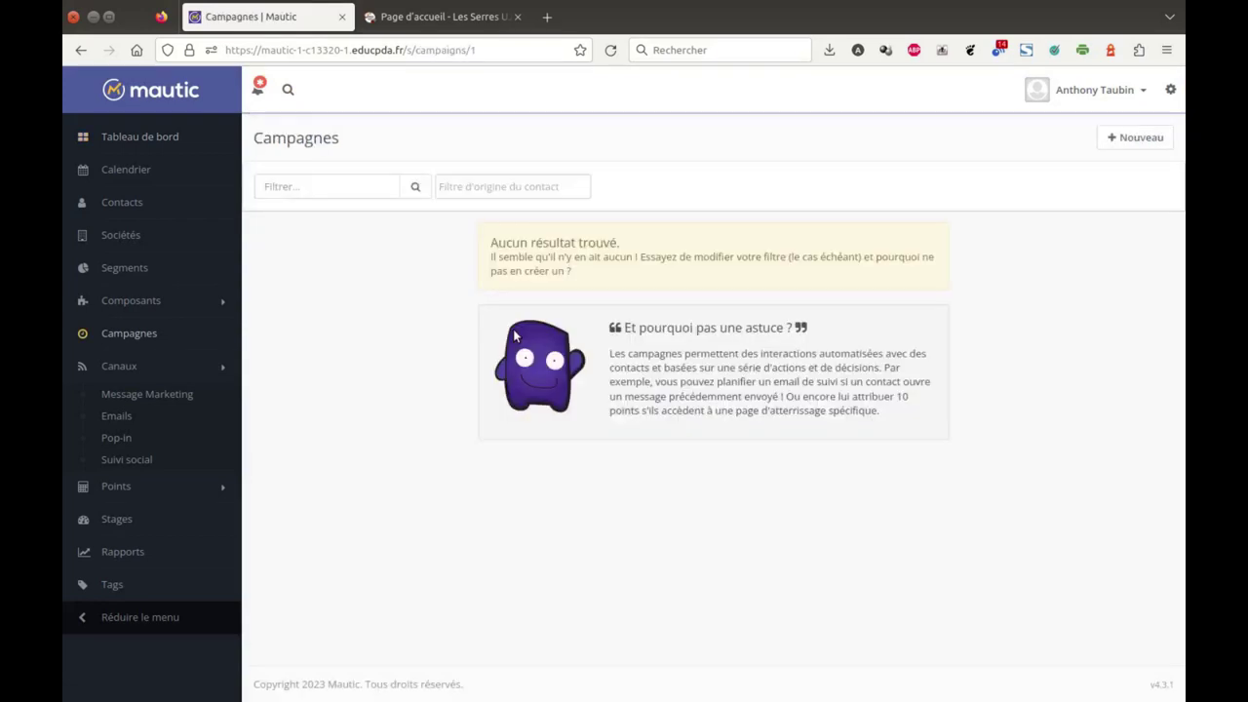
Step: Create a new campaign named "campagne-20%-amarillys" and set it as published
click(1125, 139)
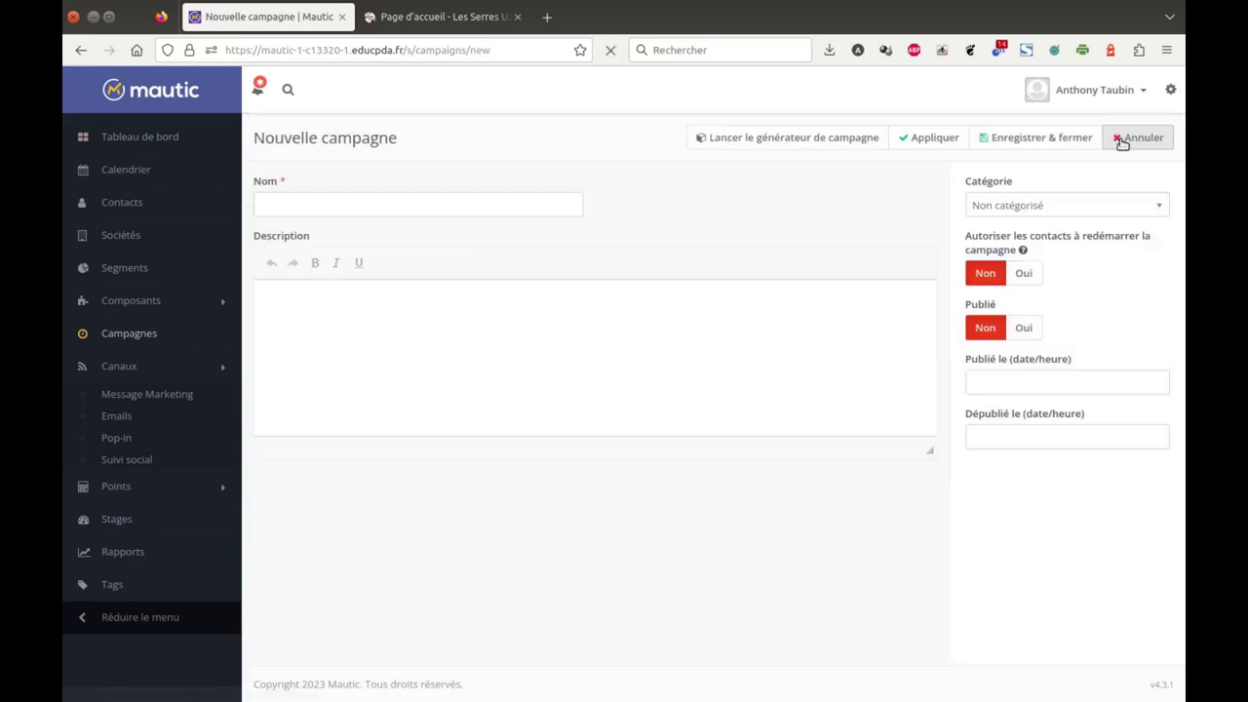
click(312, 207)
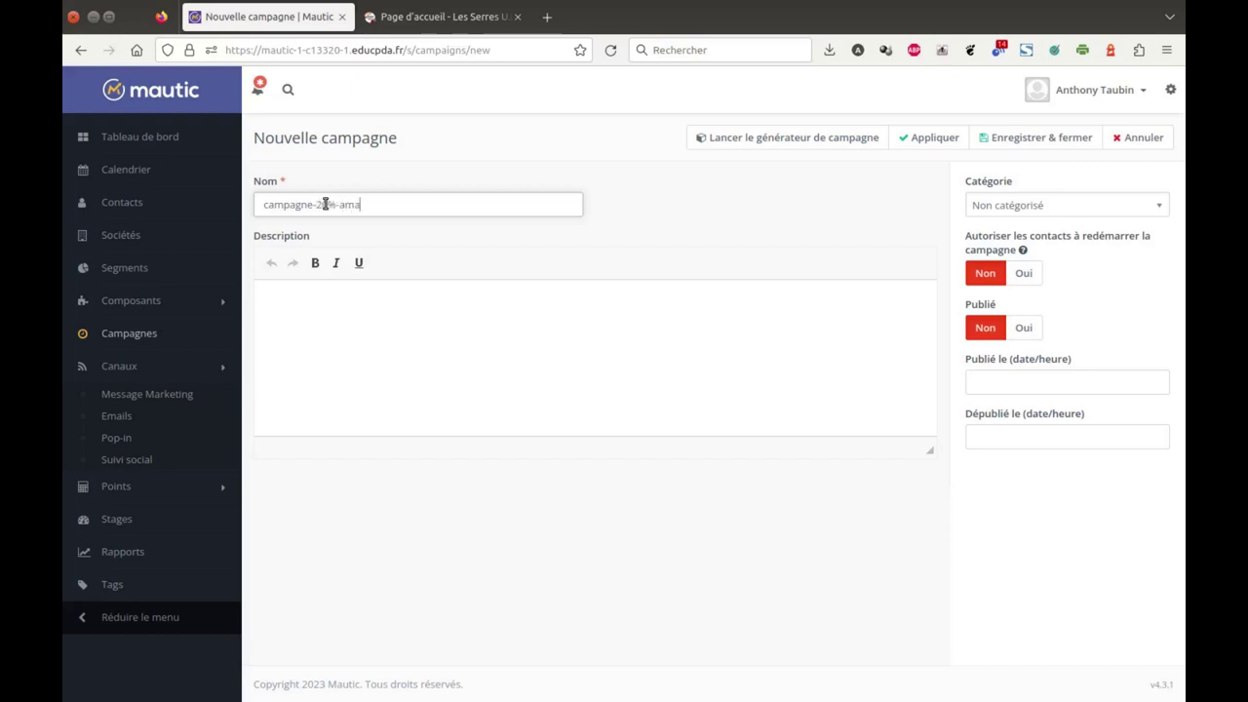
text(ys)
mouse_move(1046, 246)
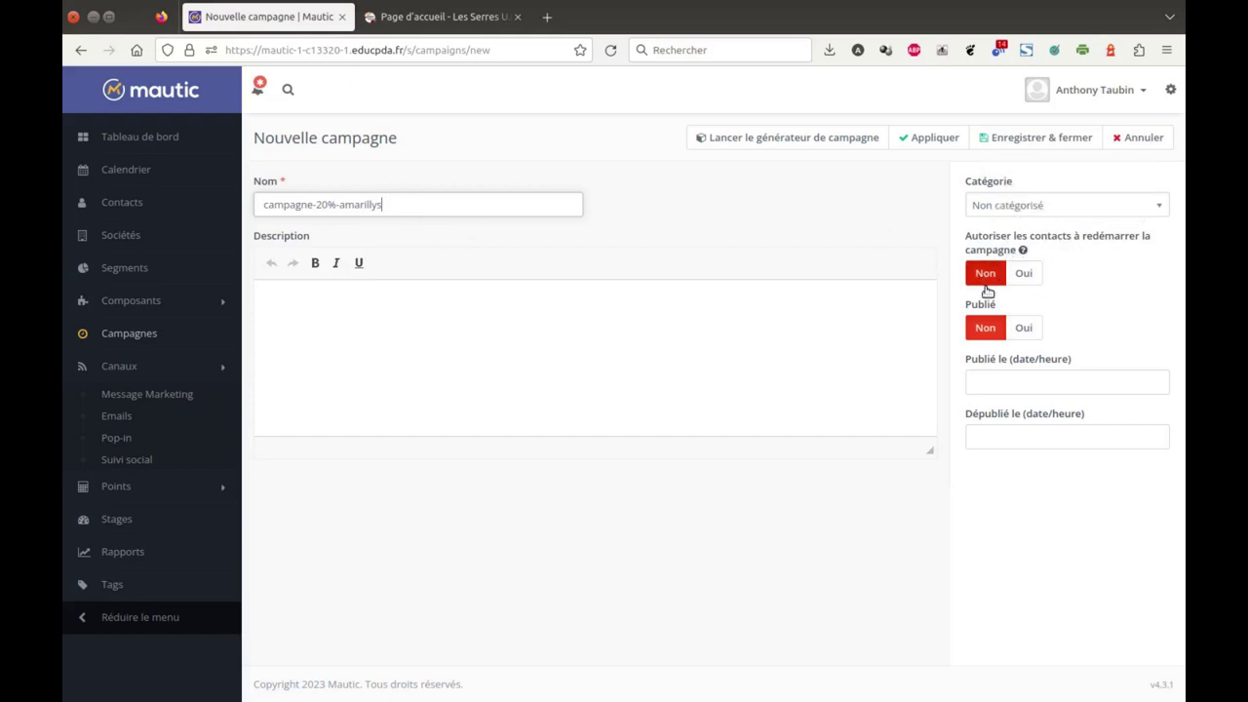
click(1028, 329)
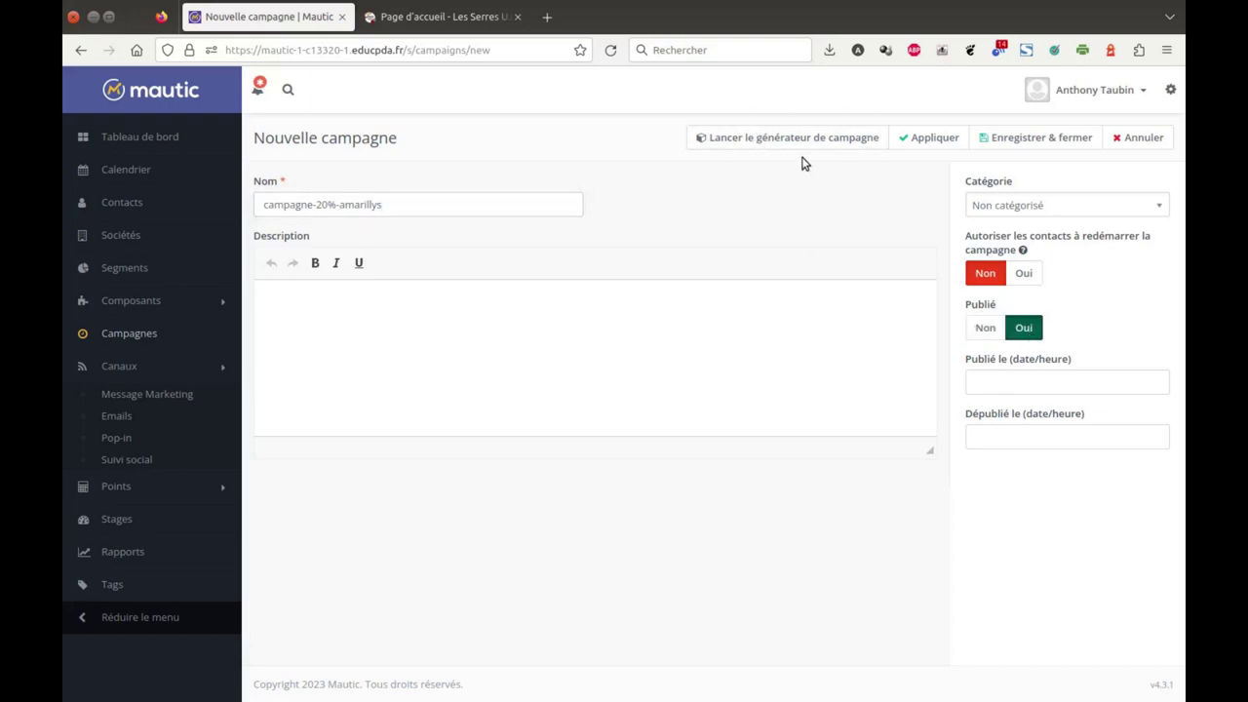
Step: Try to apply the new campaign's settings without a contact source
click(909, 142)
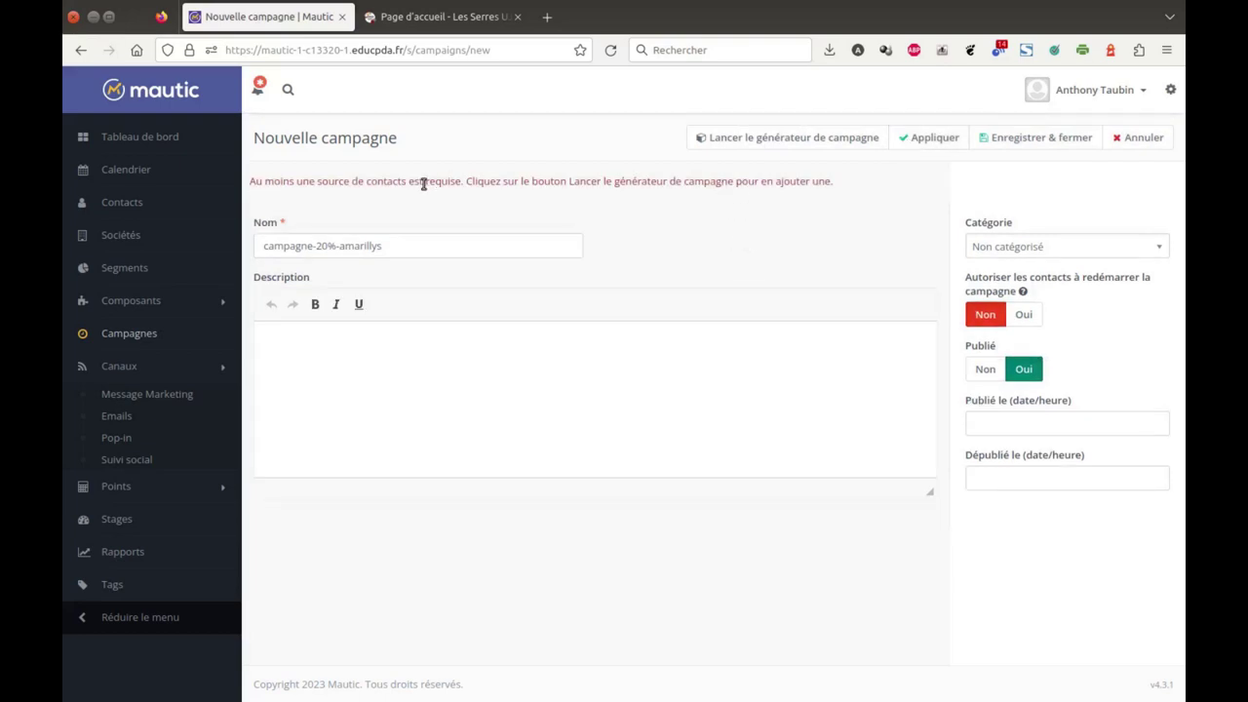
drag(423, 183, 668, 186)
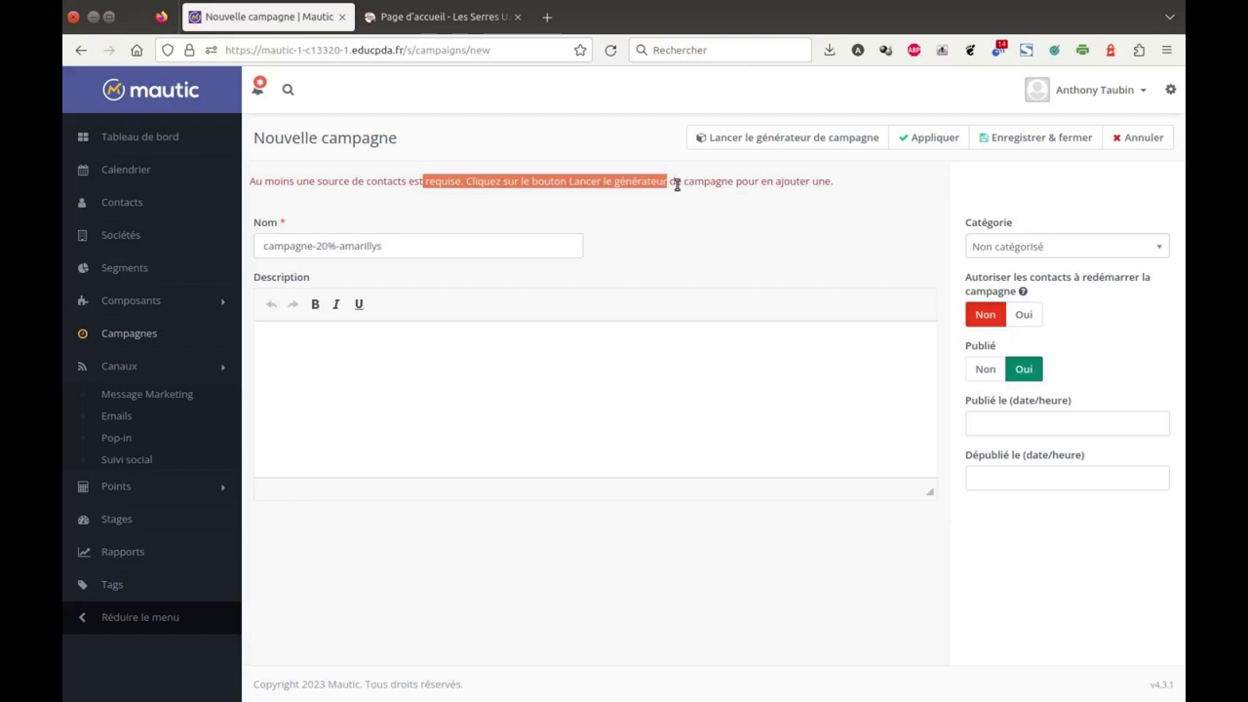
click(551, 183)
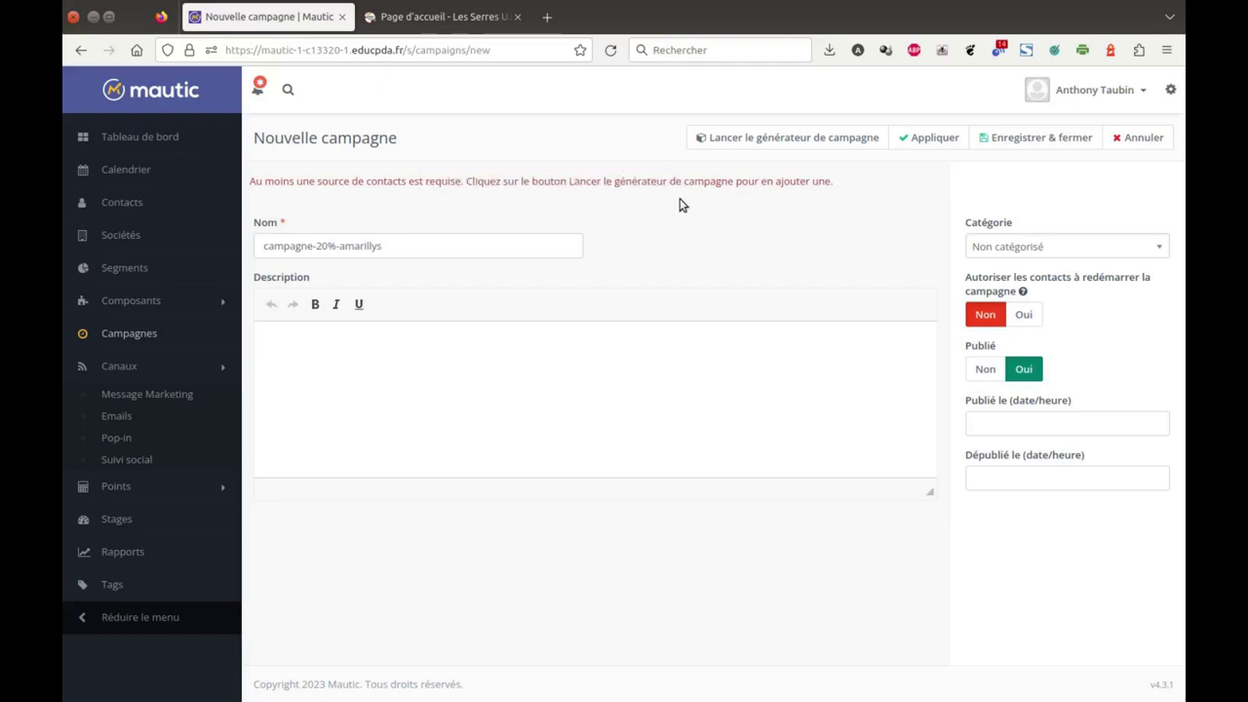
Step: Launch the campaign builder and add the campaign form "Landing Amaryllis" as the contact source
click(806, 142)
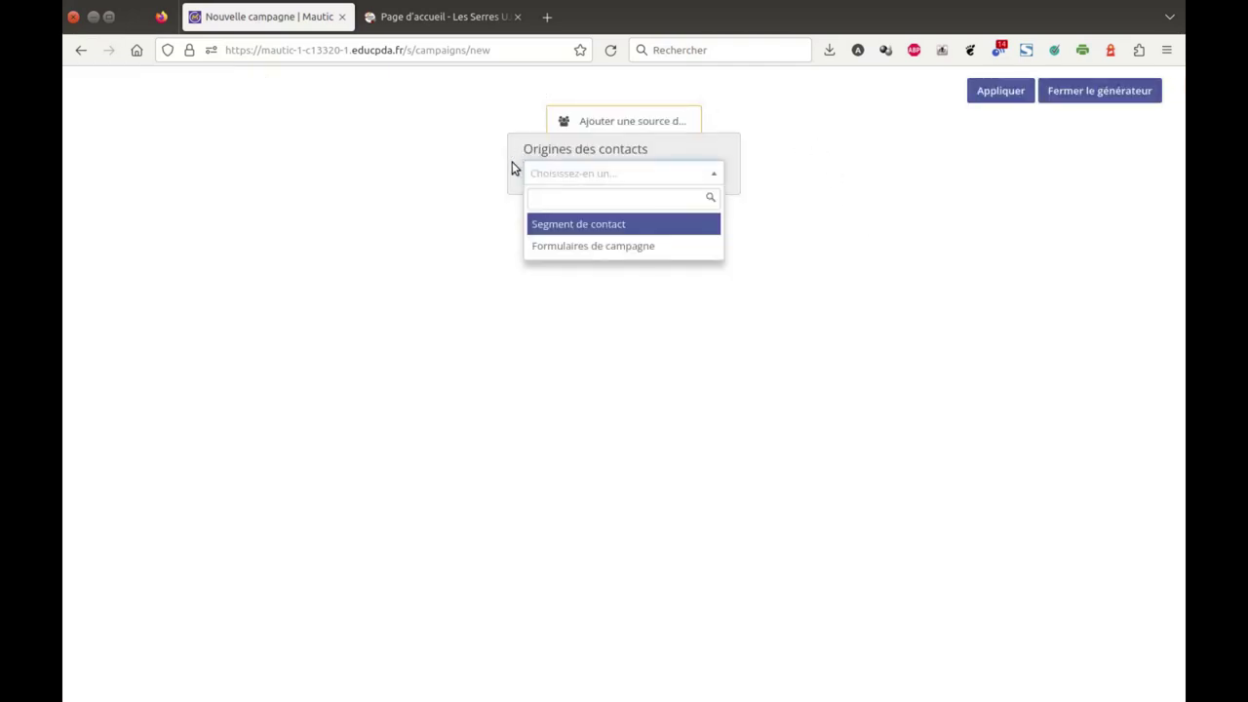
click(557, 248)
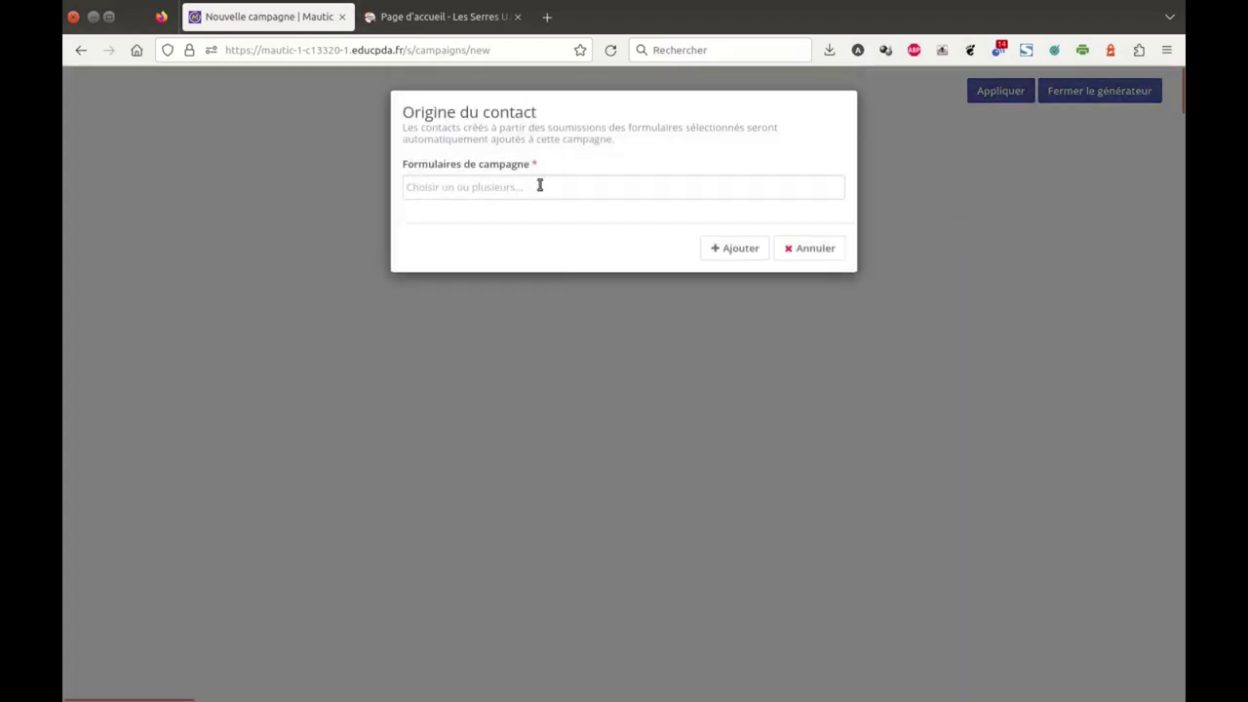
click(516, 189)
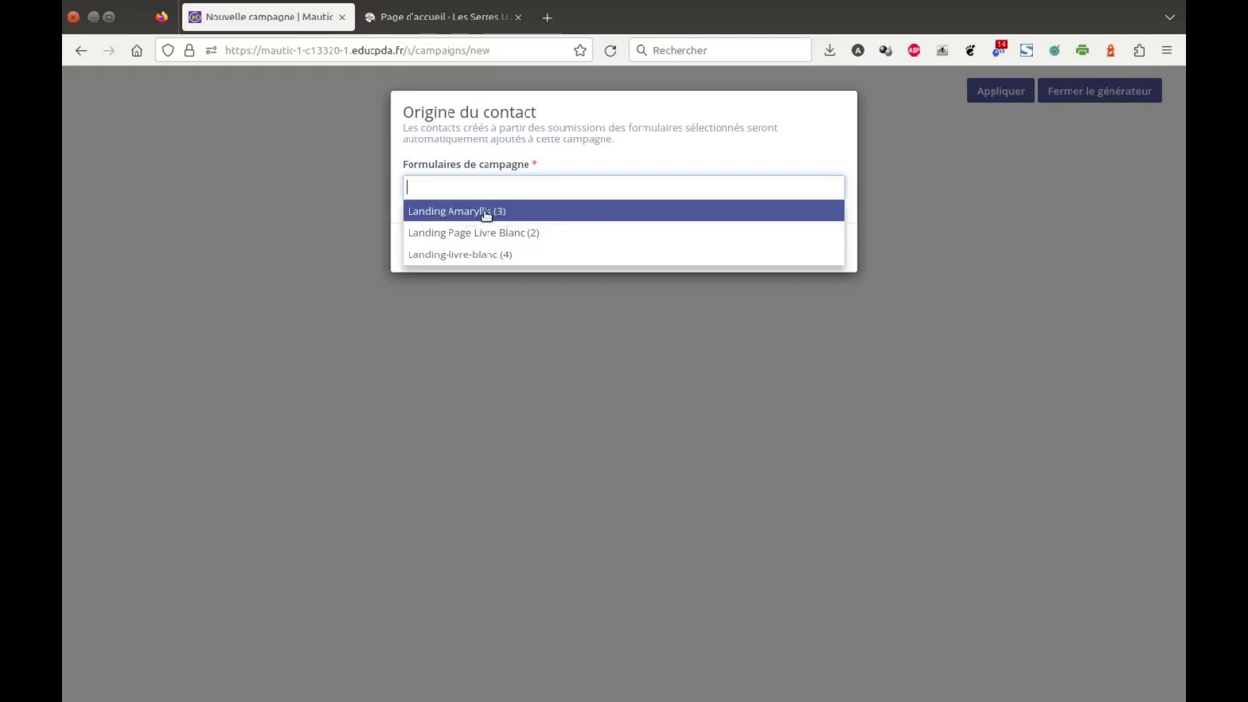
click(482, 211)
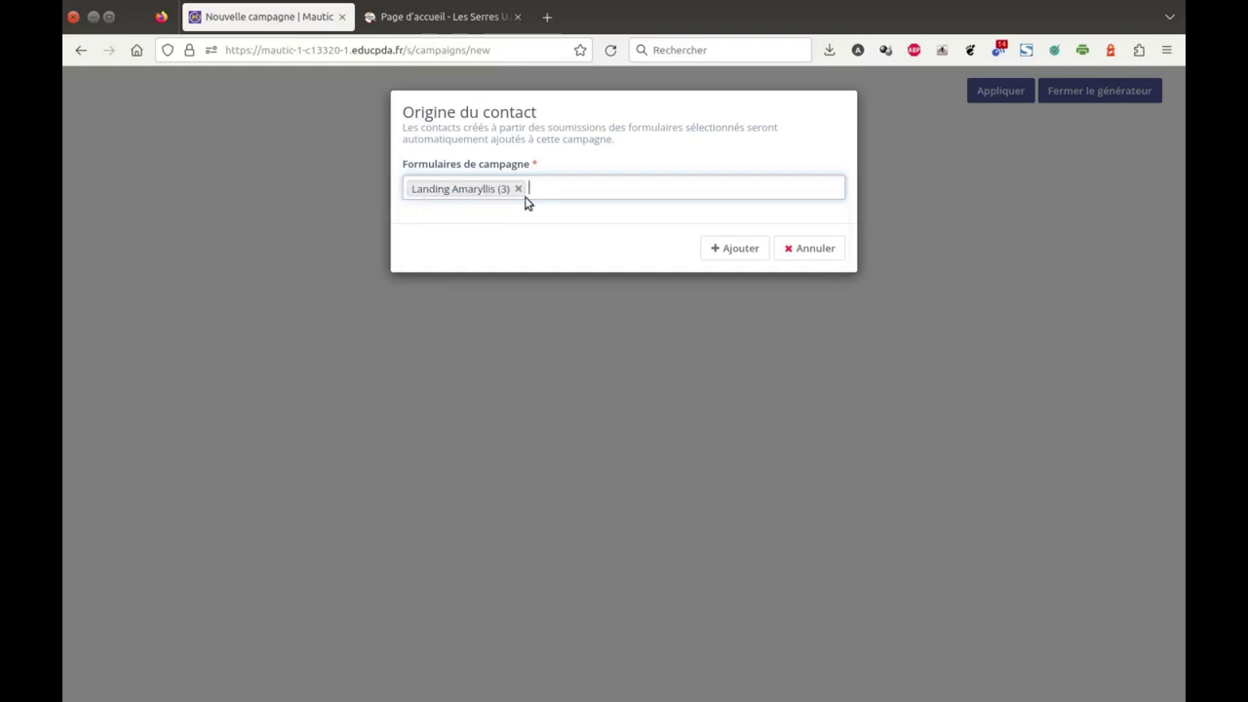
click(738, 248)
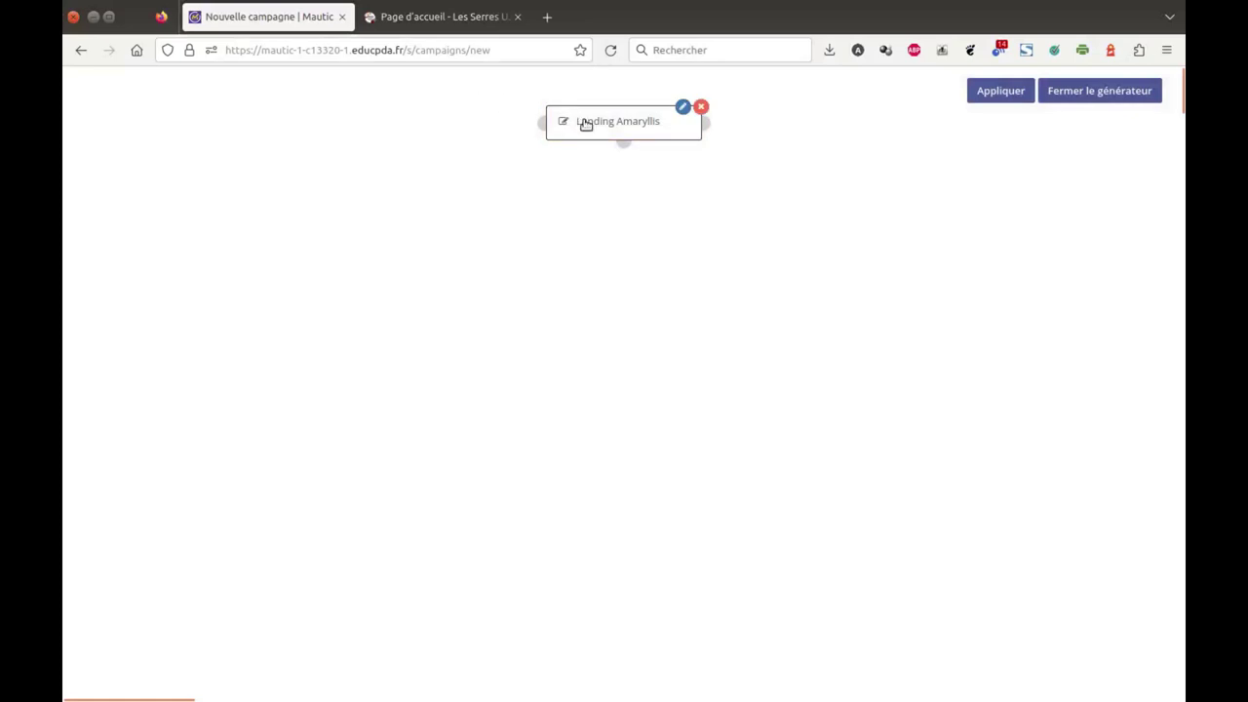
Step: Add an "Envoyer l'email" action named "Envoi du coupon de 20%" that sends coupon-20-amaryllis, and place it directly below the Landing Amaryllis source
click(624, 144)
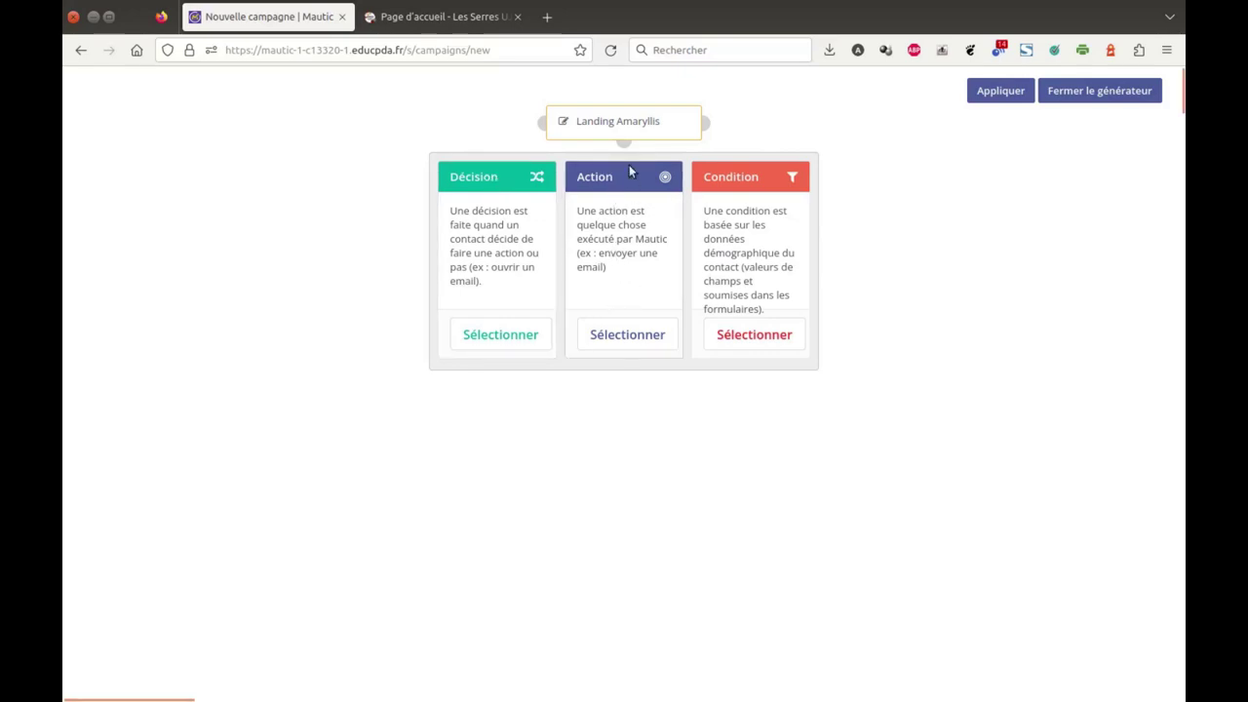
mouse_move(621, 124)
click(624, 336)
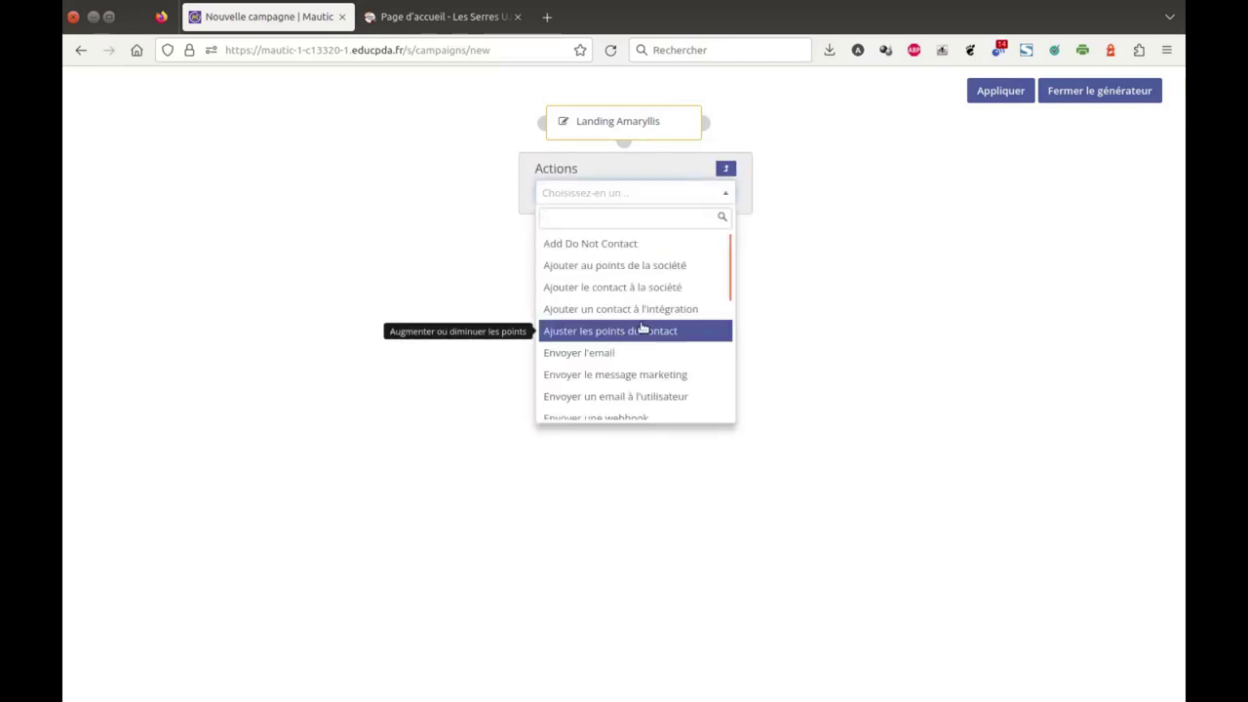
click(639, 352)
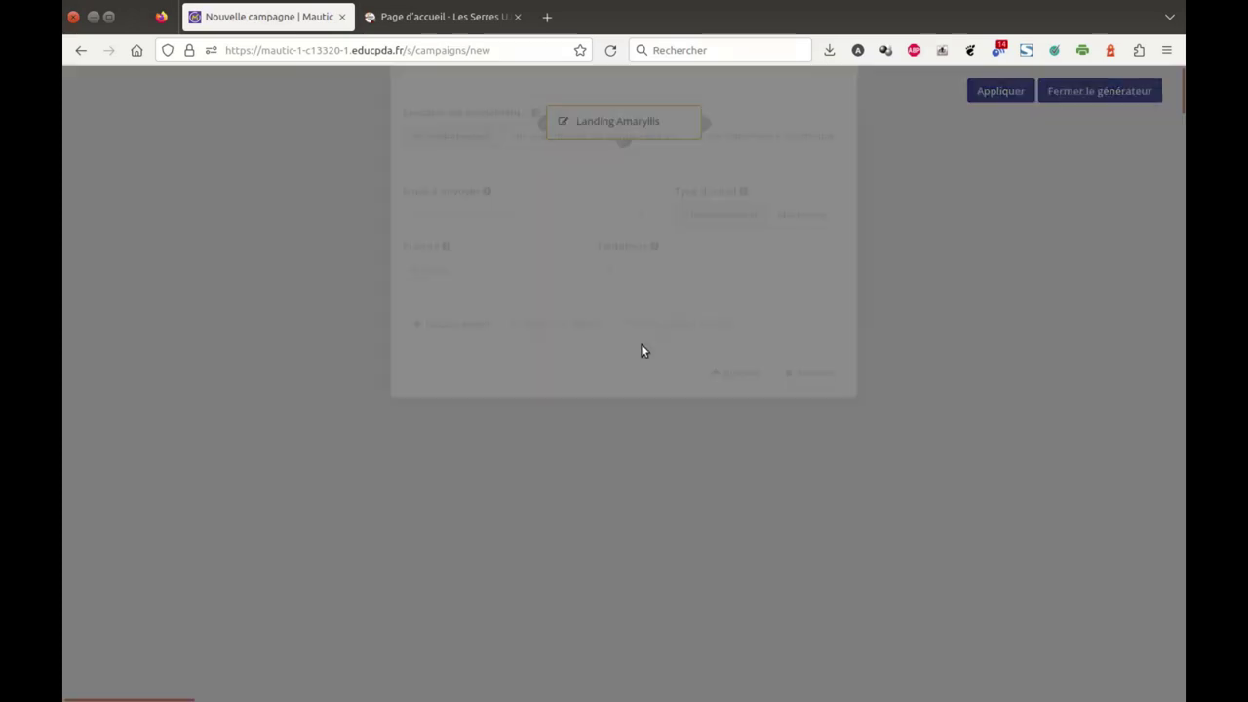
click(640, 309)
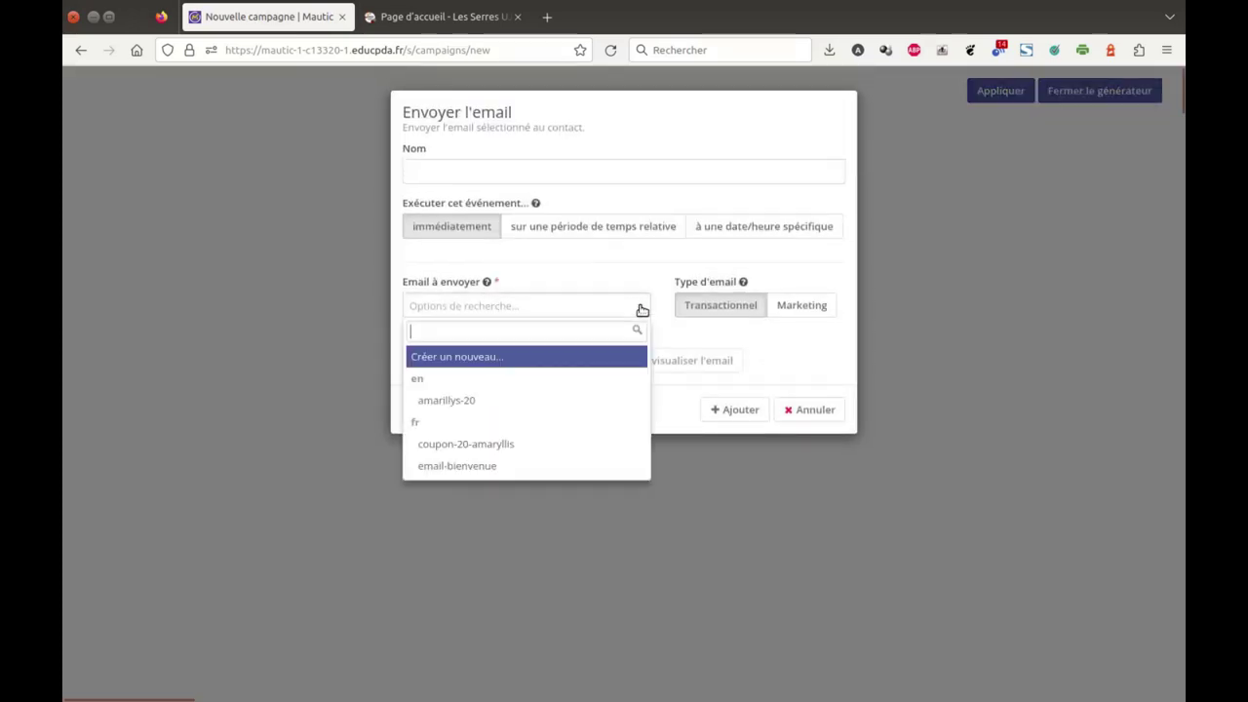
click(508, 445)
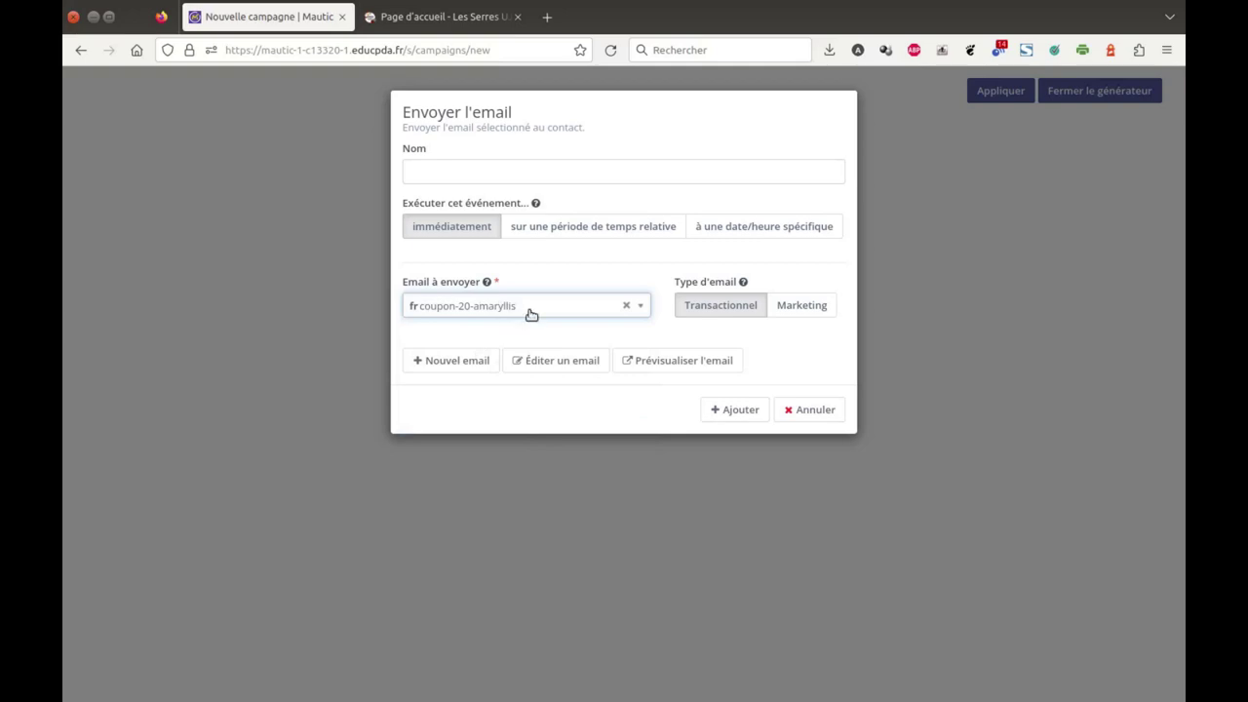
click(451, 172)
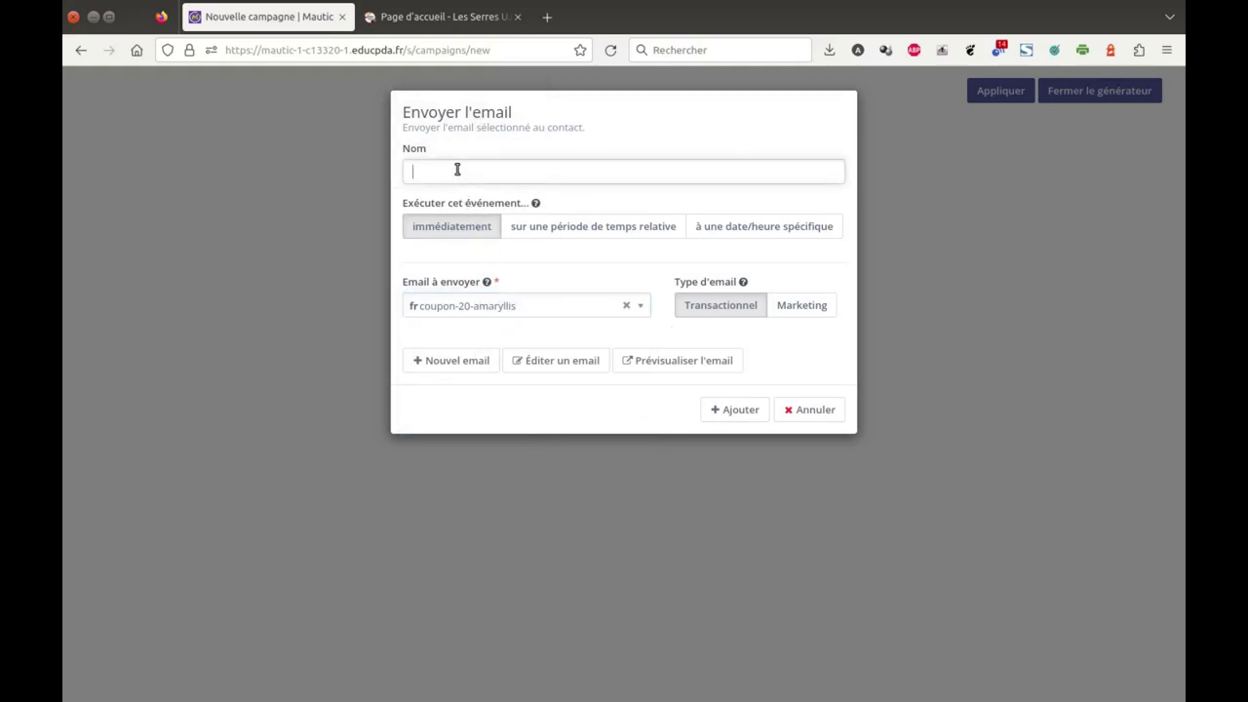
text(Envoi du coupon de 20%)
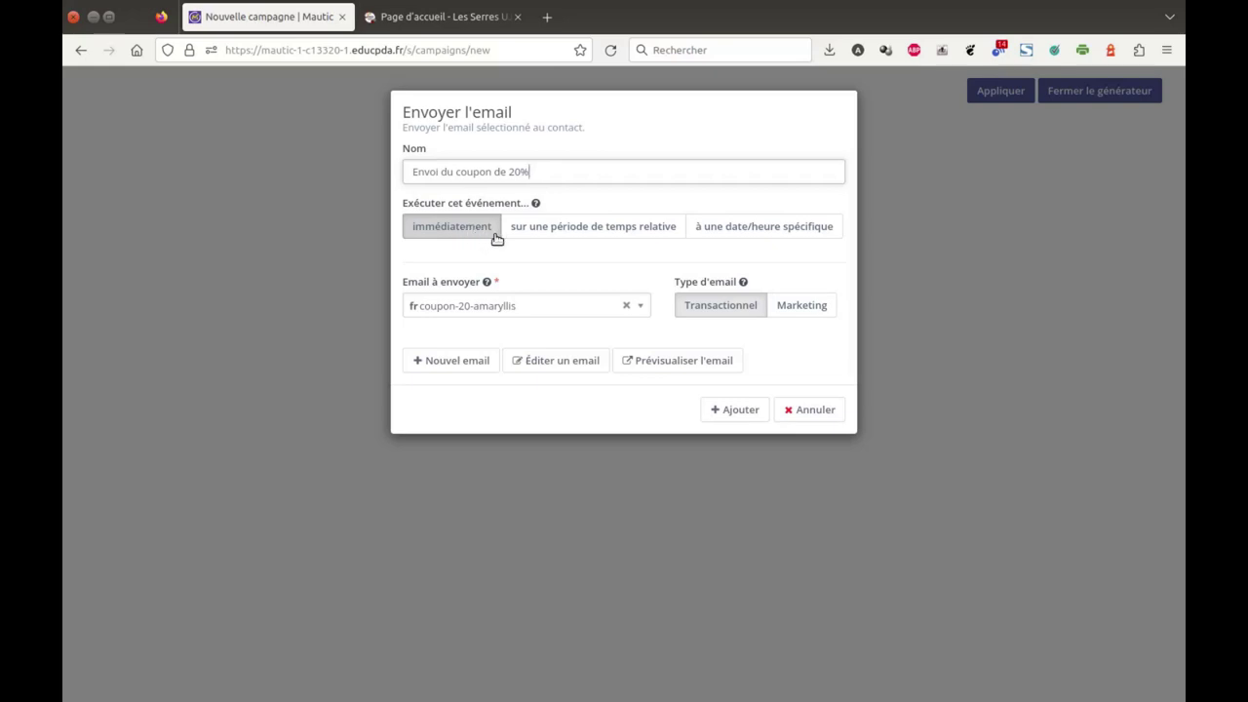
click(743, 414)
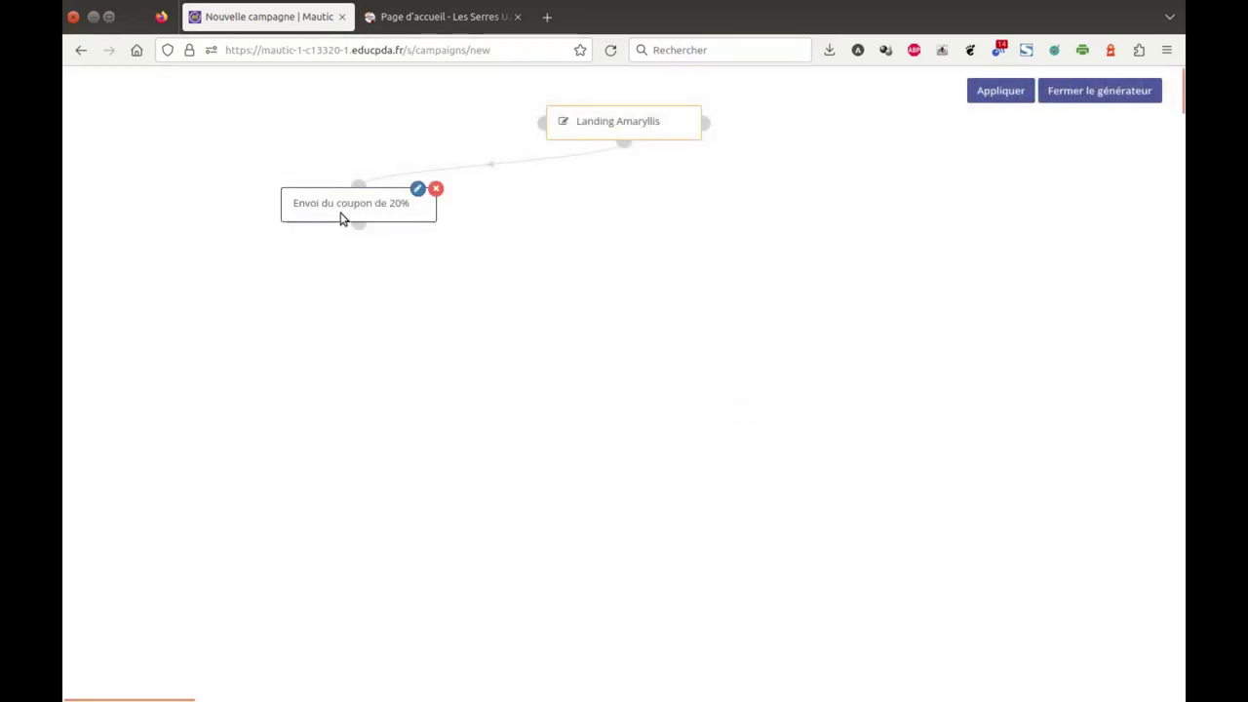
drag(364, 203, 625, 229)
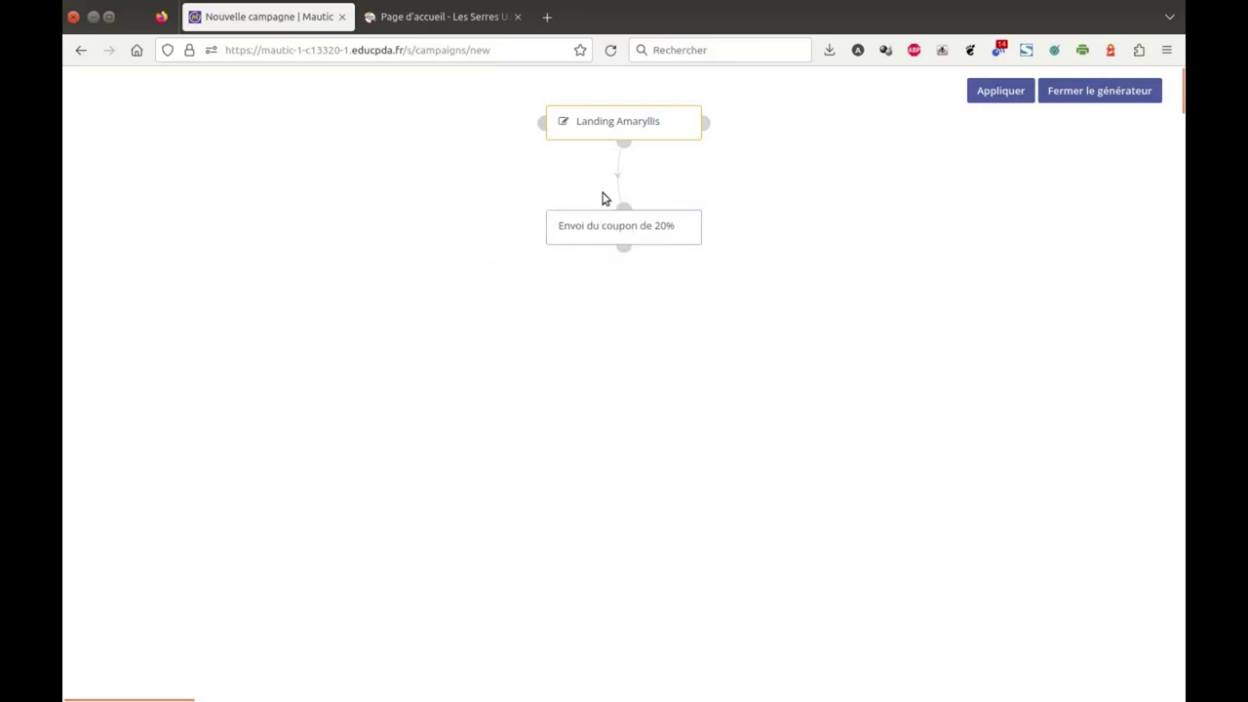
Step: Add an "Emails ouverts" decision named "Ouverture du message" after the coupon email
click(624, 248)
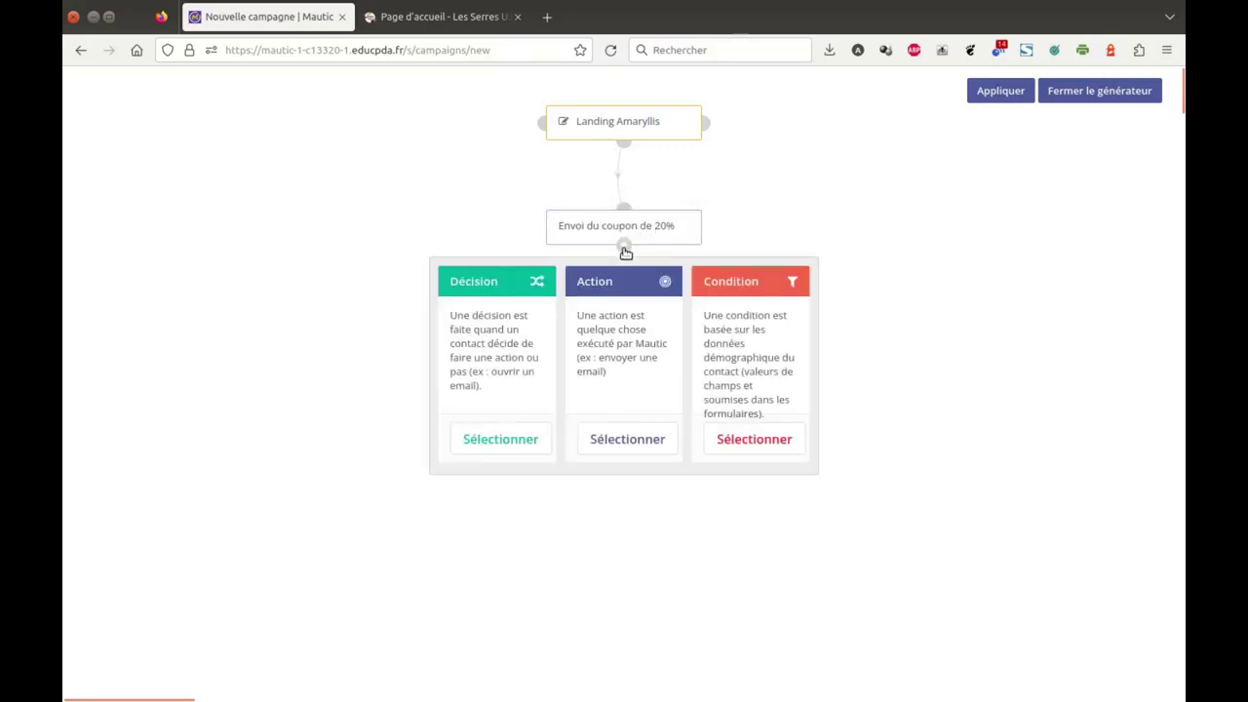
click(497, 439)
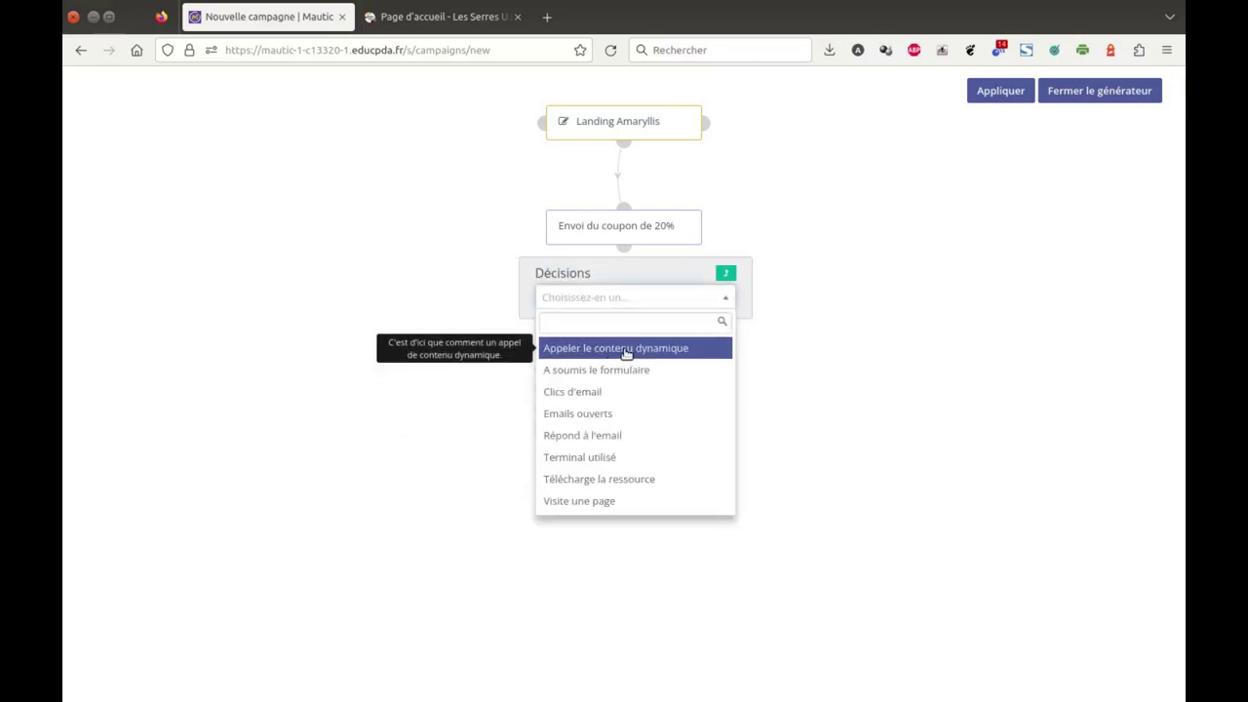
click(598, 415)
click(460, 176)
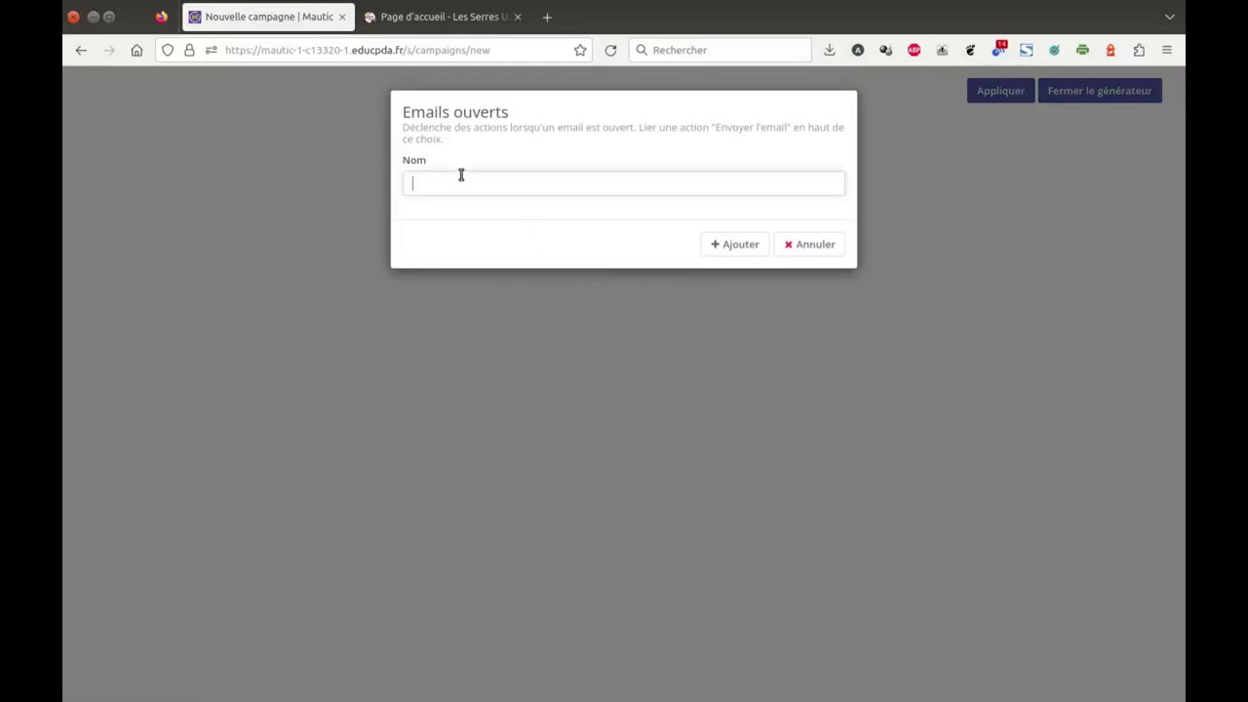
text(Ouver)
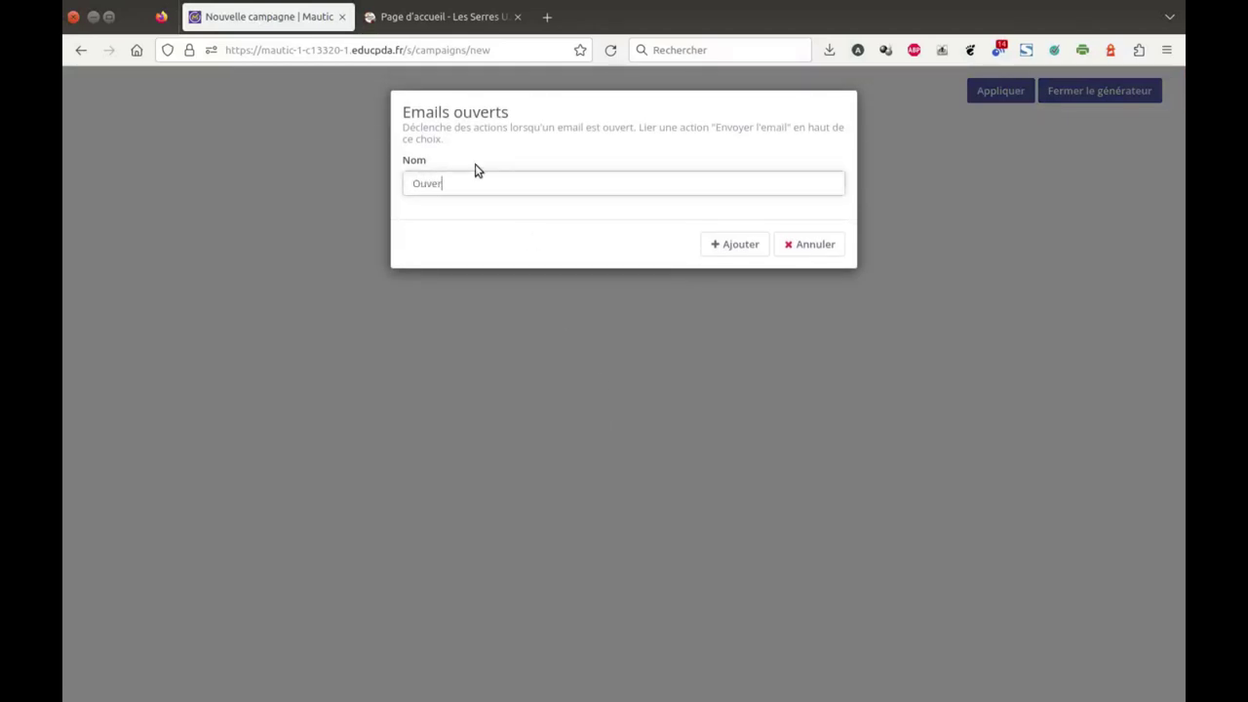
text(ture du message)
click(738, 245)
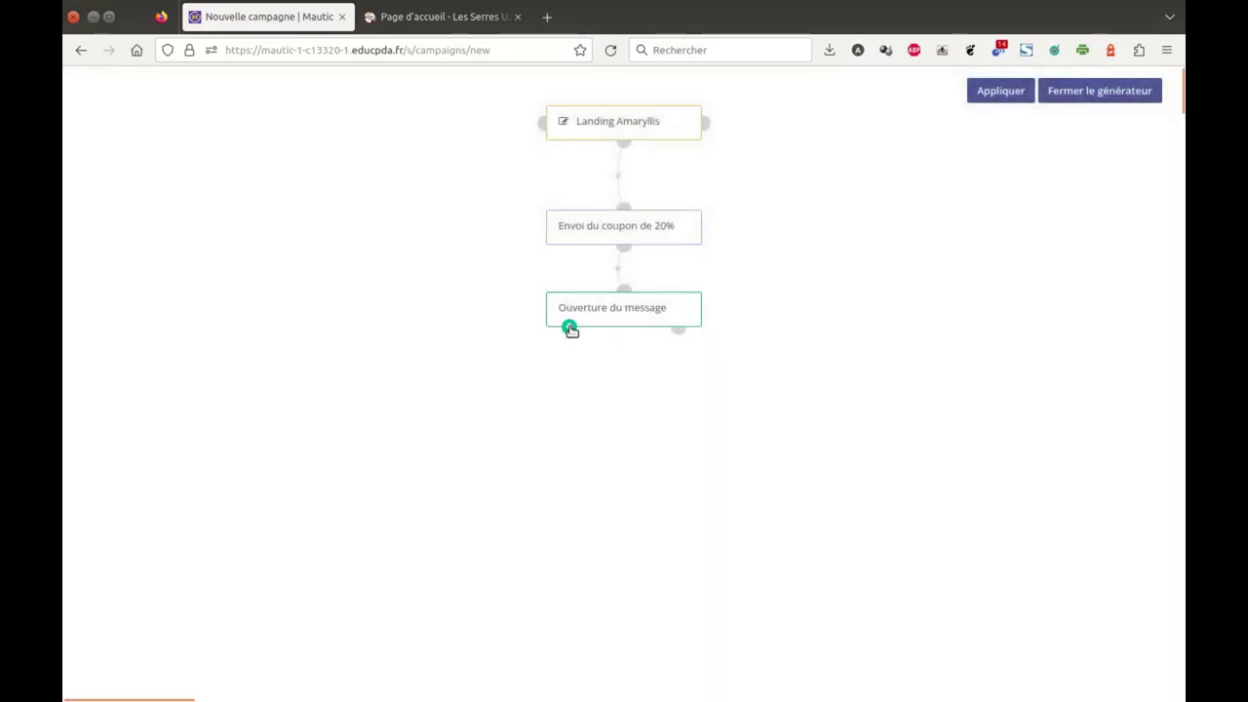
Step: On the opened branch of "Ouverture du message", add an email action named "Email de bienvenue" sending email-bienvenue, and move it closer beneath the decision
click(570, 328)
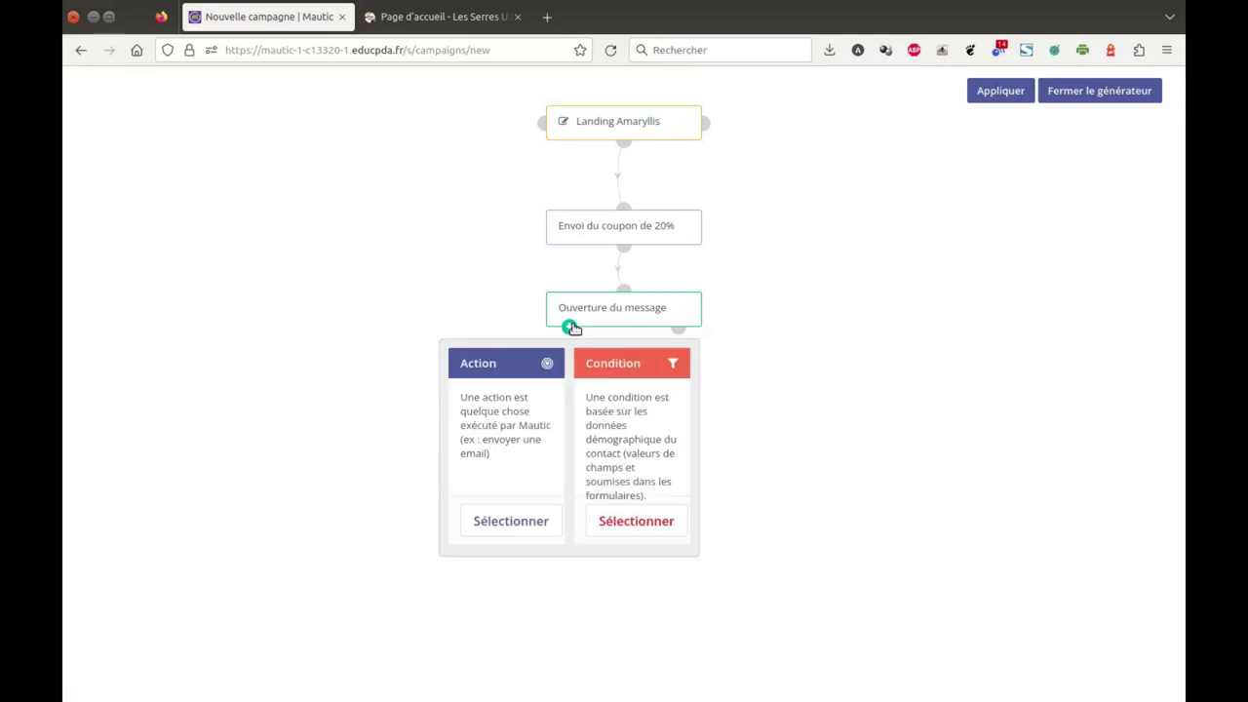
click(509, 522)
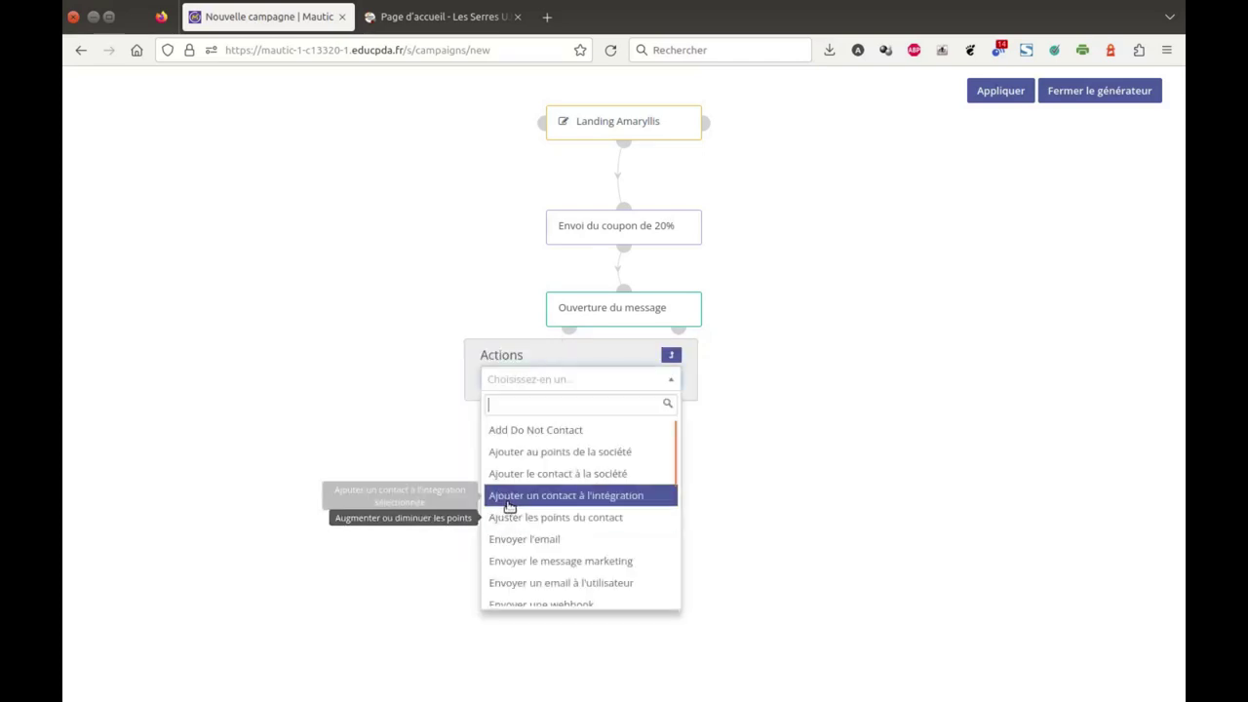
click(563, 538)
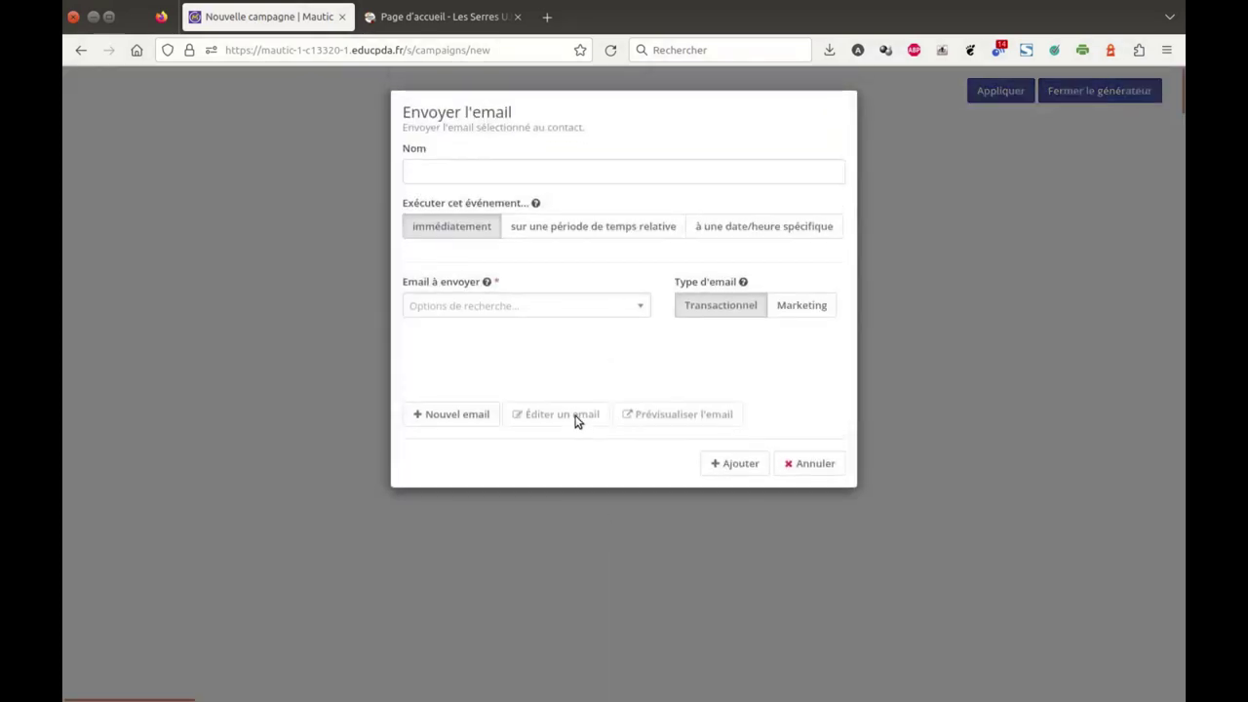
click(639, 306)
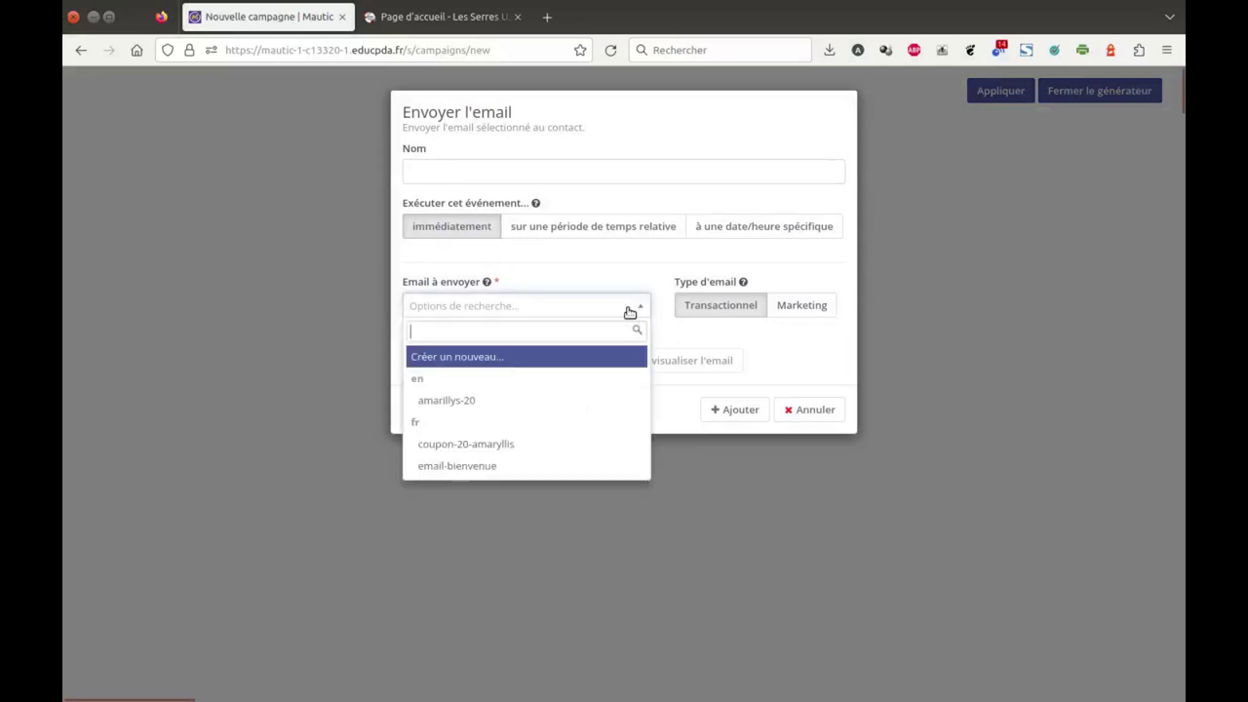
click(480, 466)
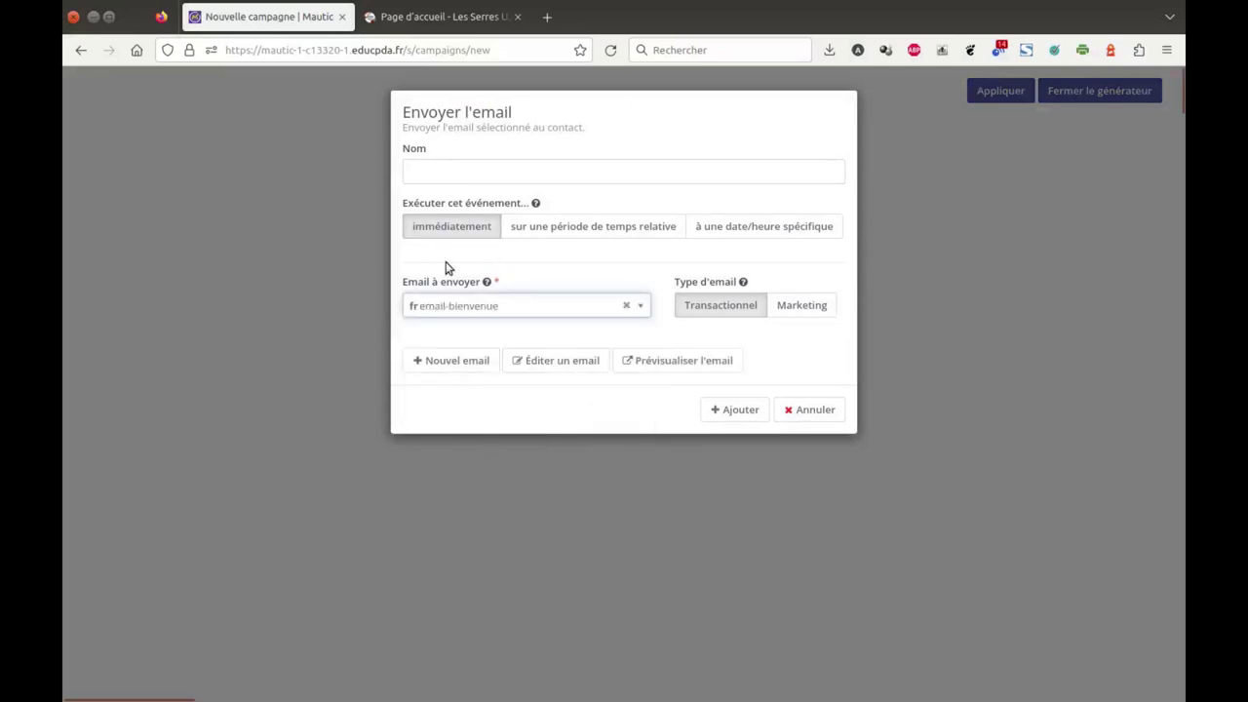
click(441, 171)
text(Ema)
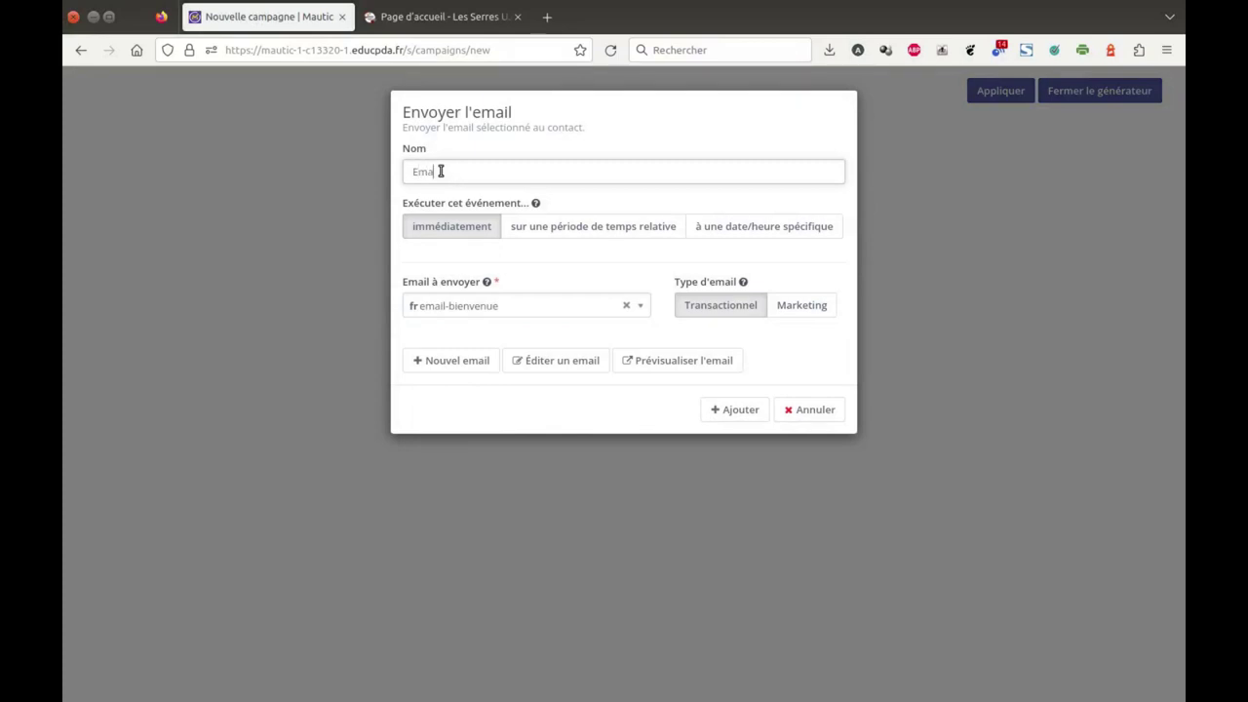
text(il de bienvenue)
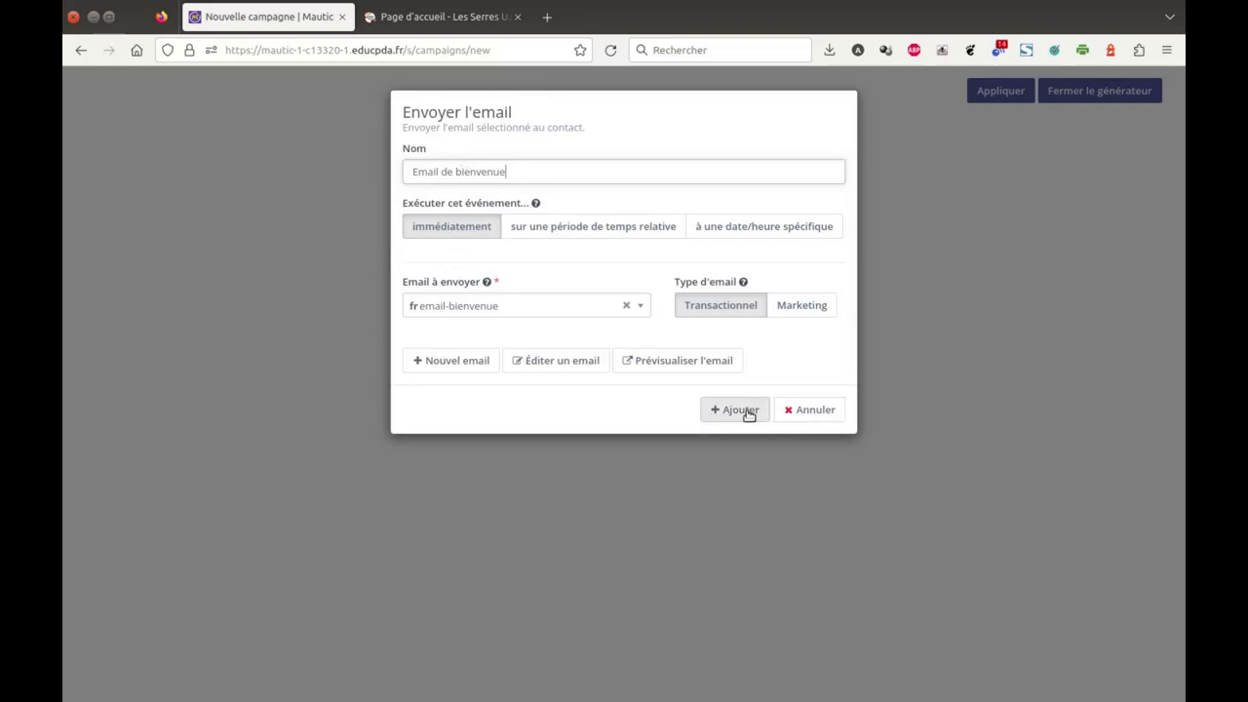
click(747, 411)
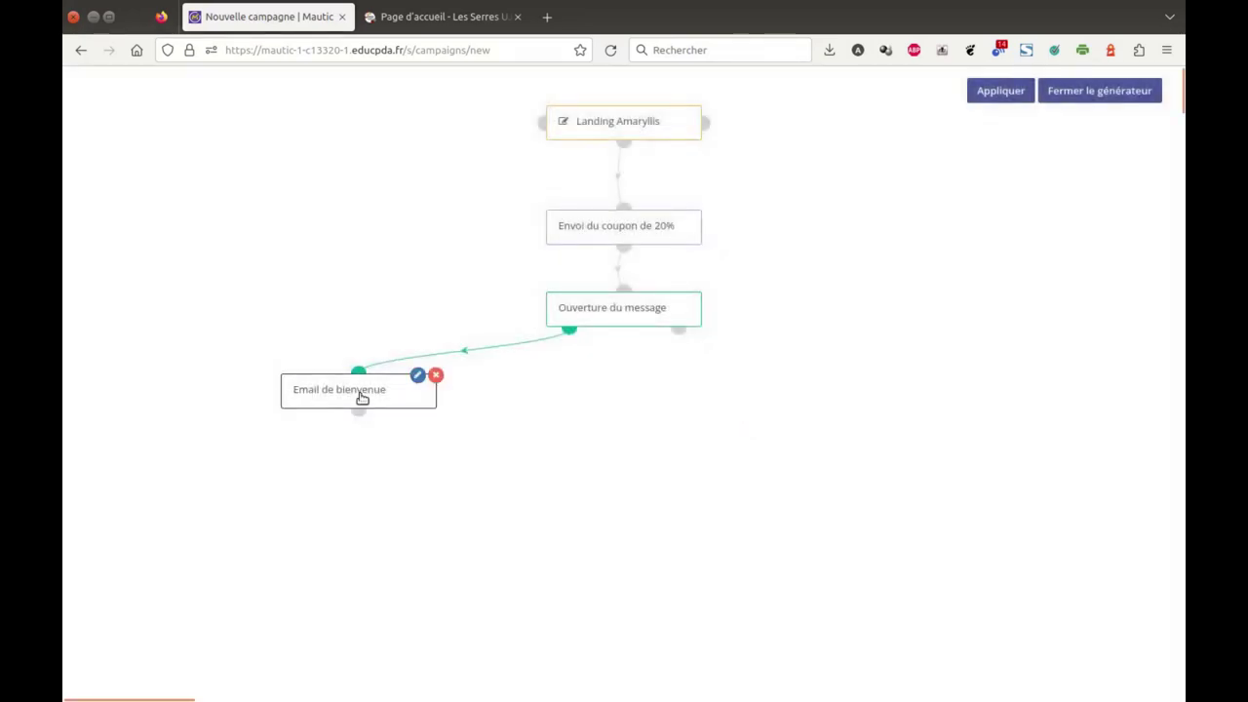
drag(361, 397, 501, 417)
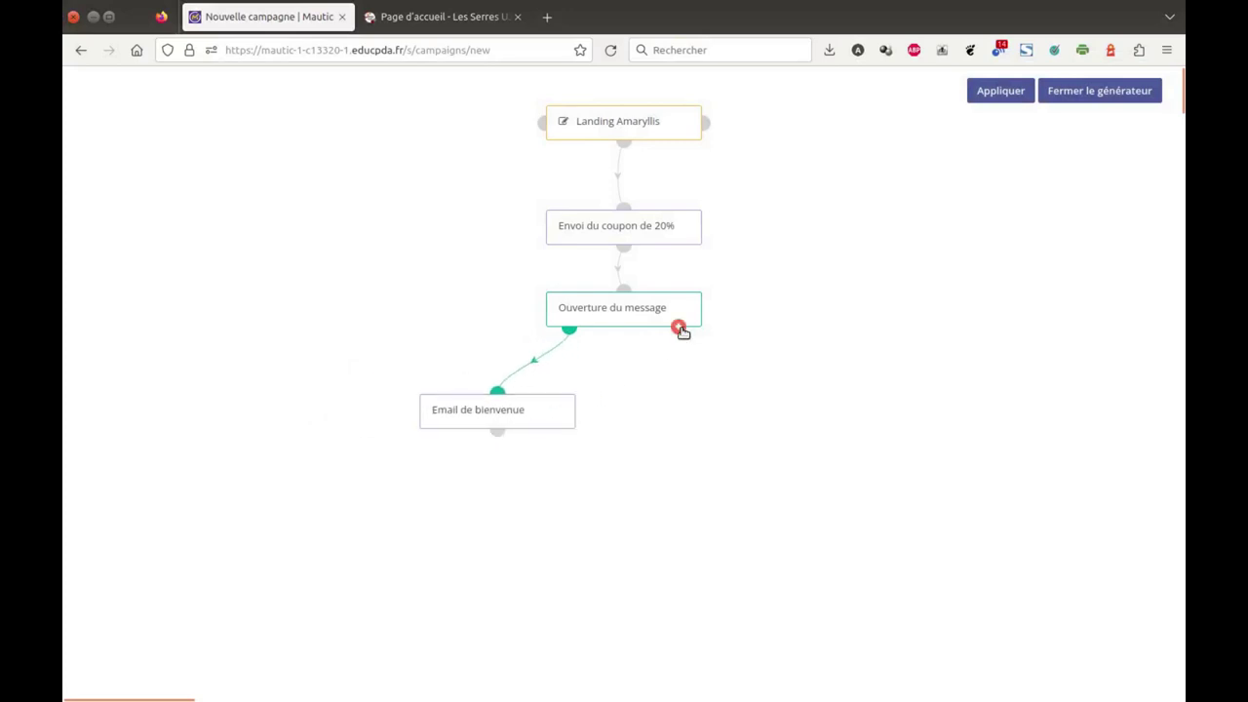
Step: On the non-opened branch of "Ouverture du message", add email action "Ré-envoi au bout de 4 jours" sending coupon-20-amaryllis after 4 days, and place it level with "Email de bienvenue"
click(679, 328)
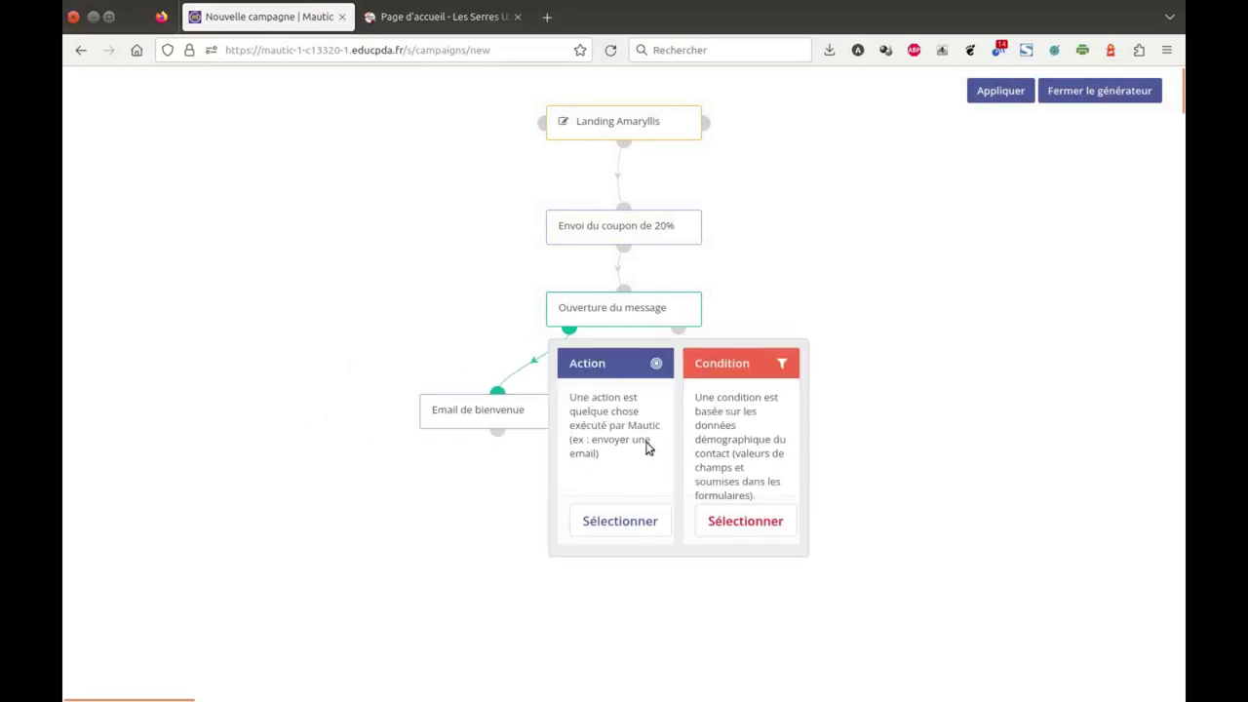
click(639, 521)
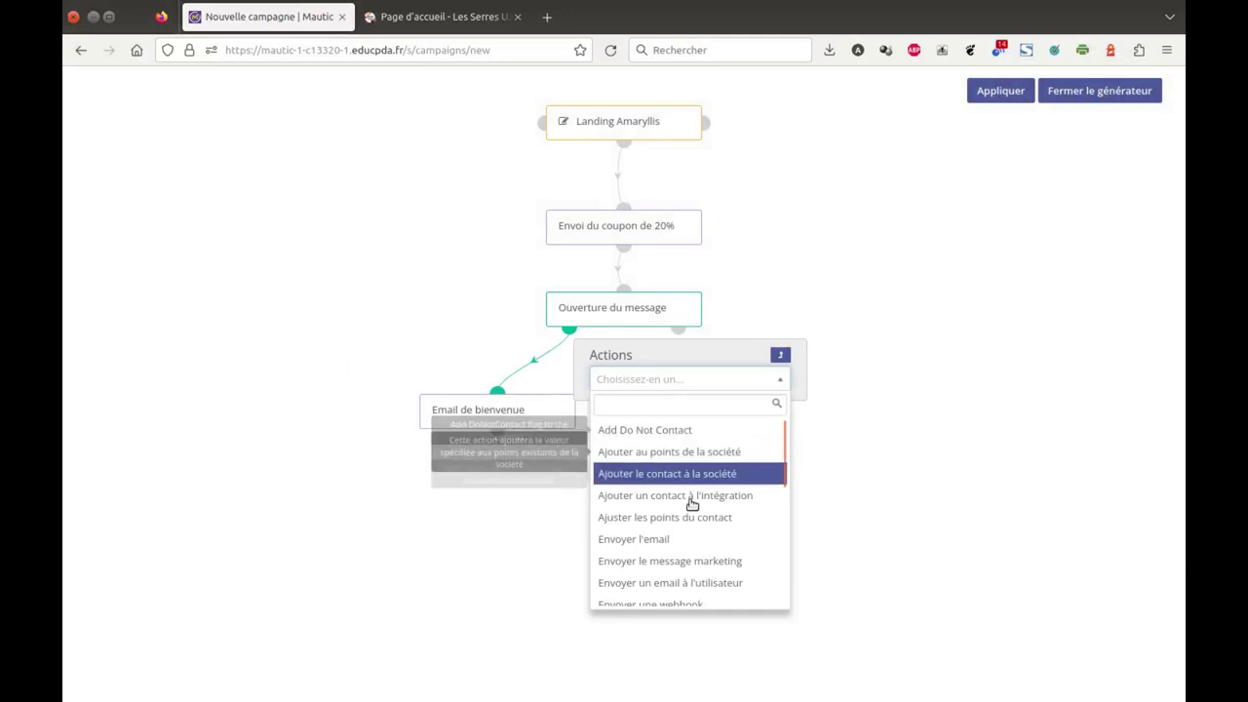
click(770, 538)
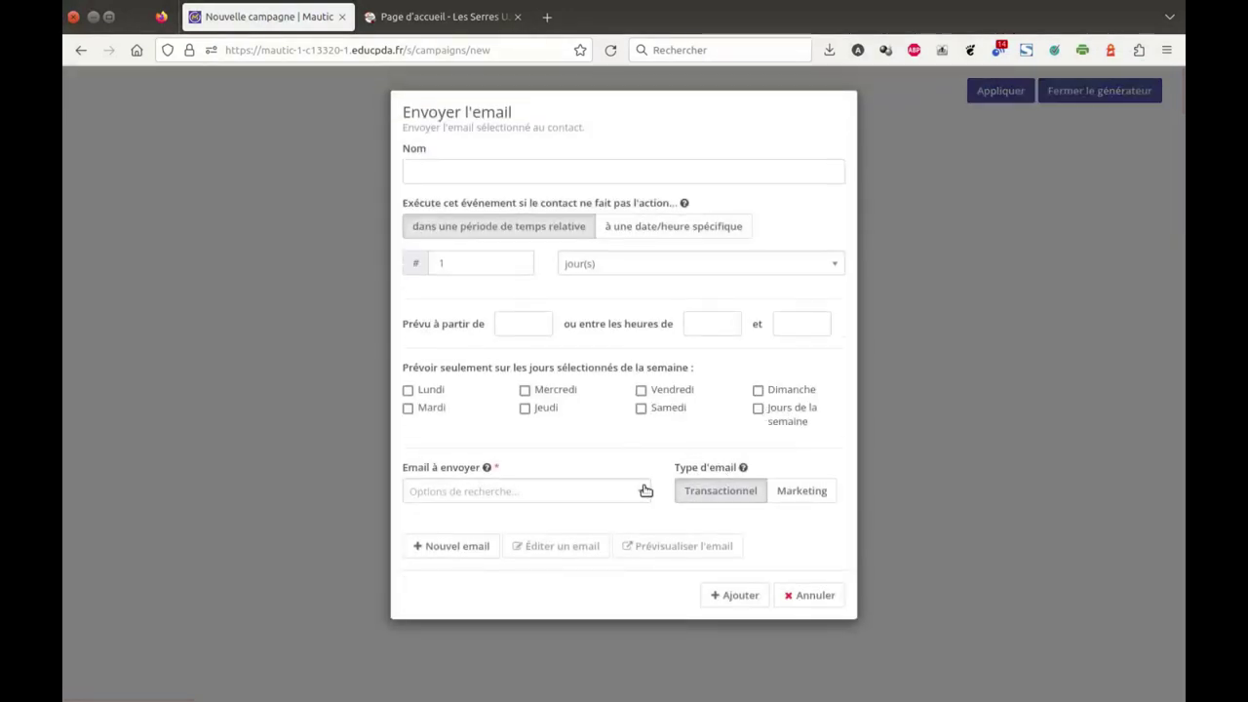
click(646, 490)
click(540, 632)
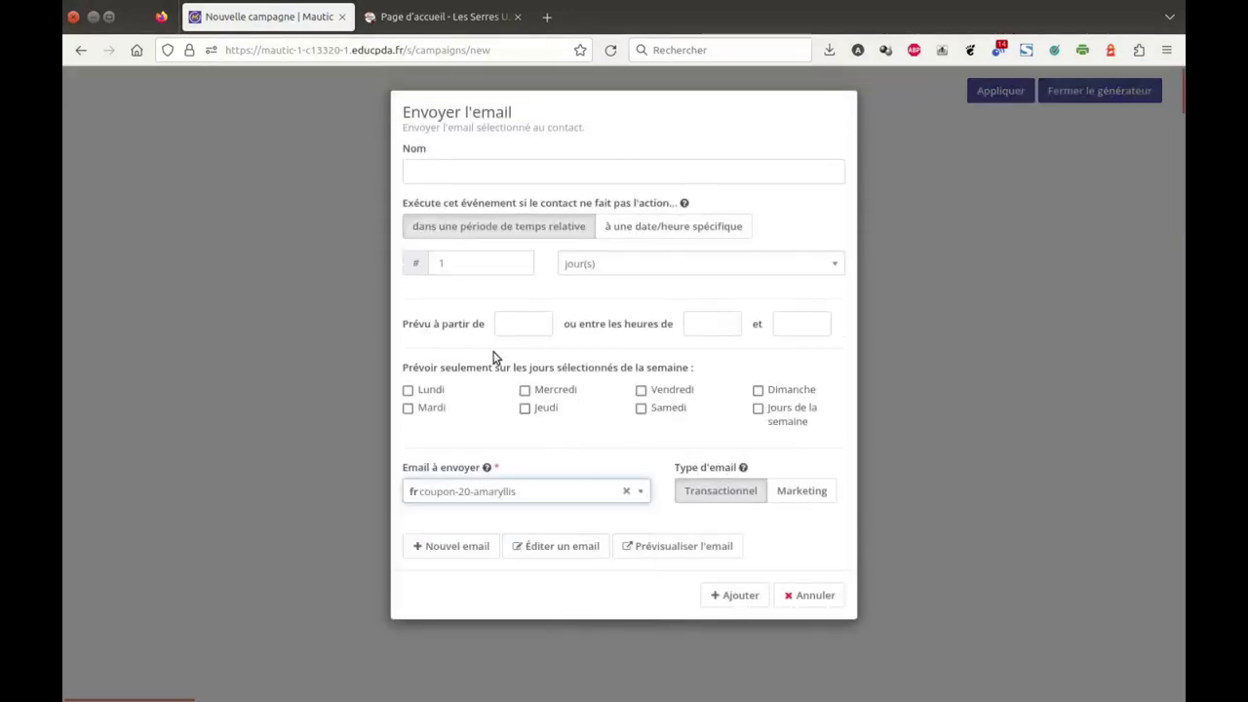
drag(456, 260, 432, 261)
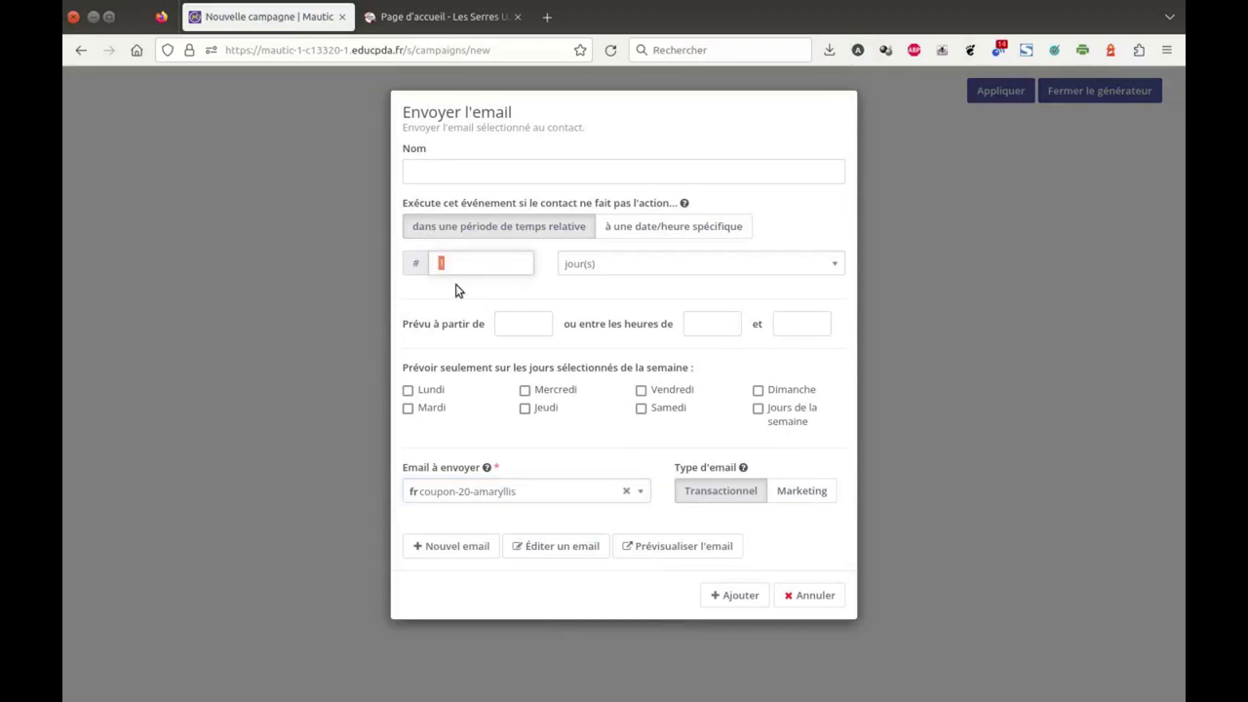
click(441, 171)
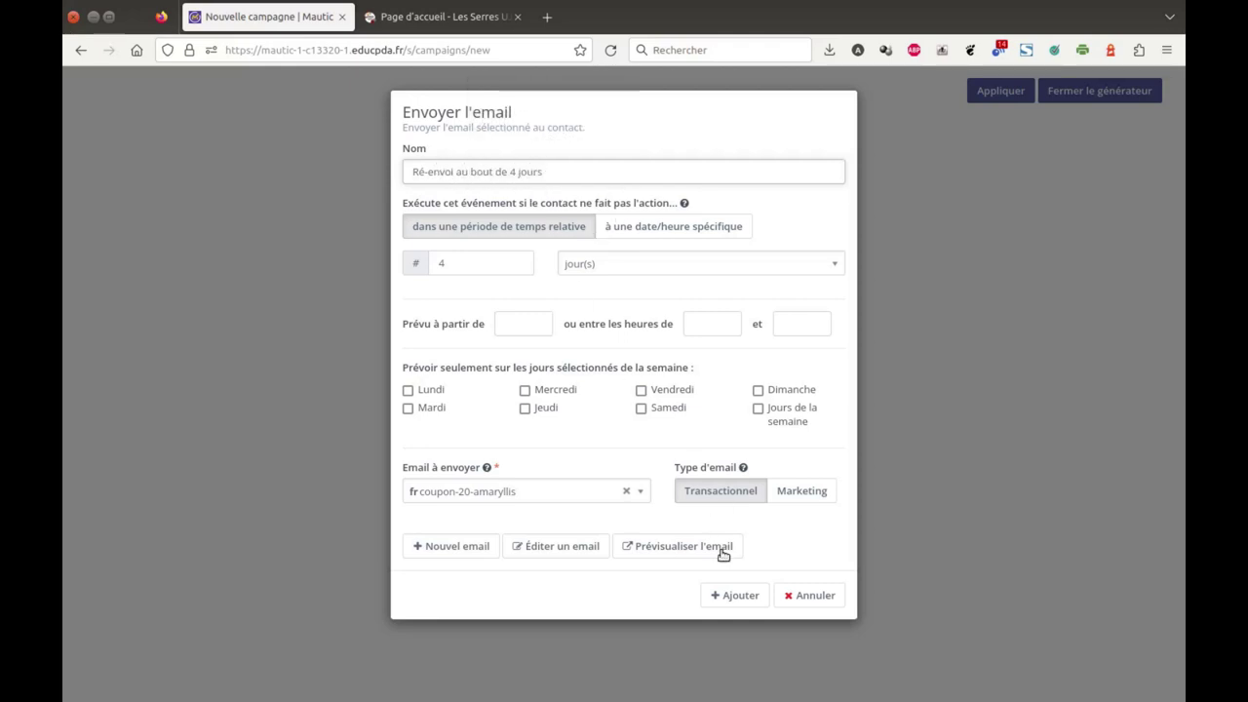
click(740, 597)
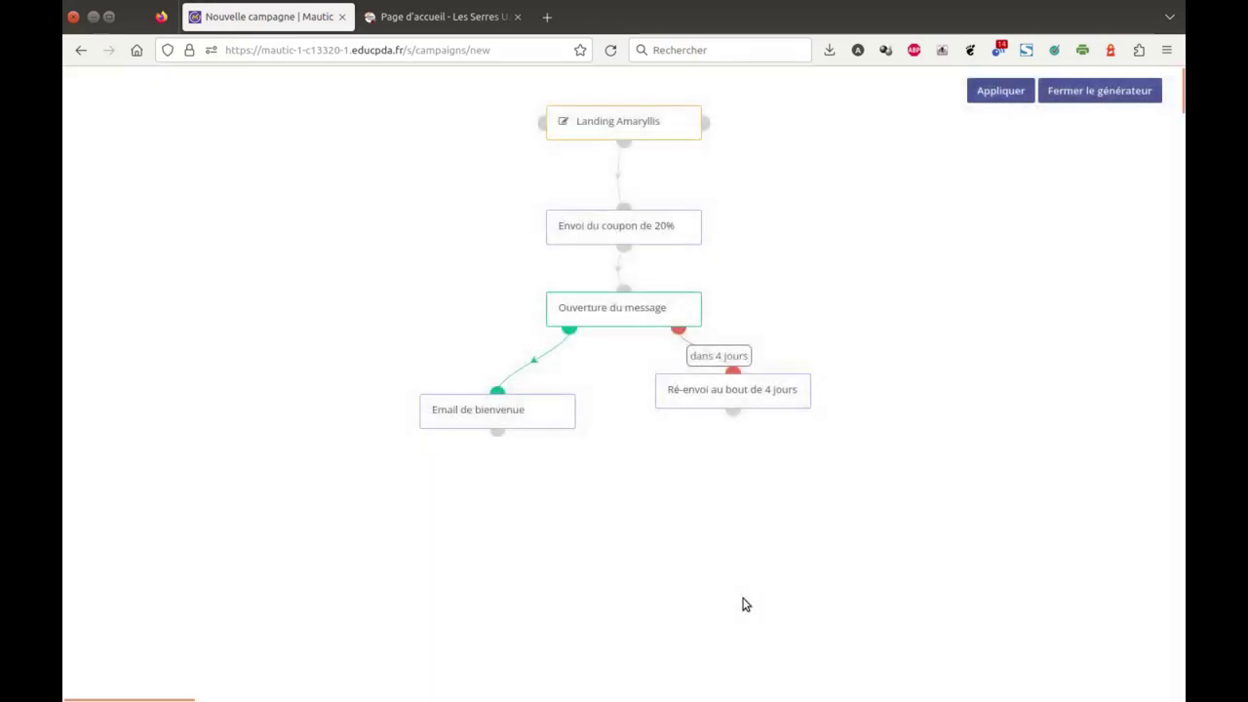
drag(744, 399, 761, 417)
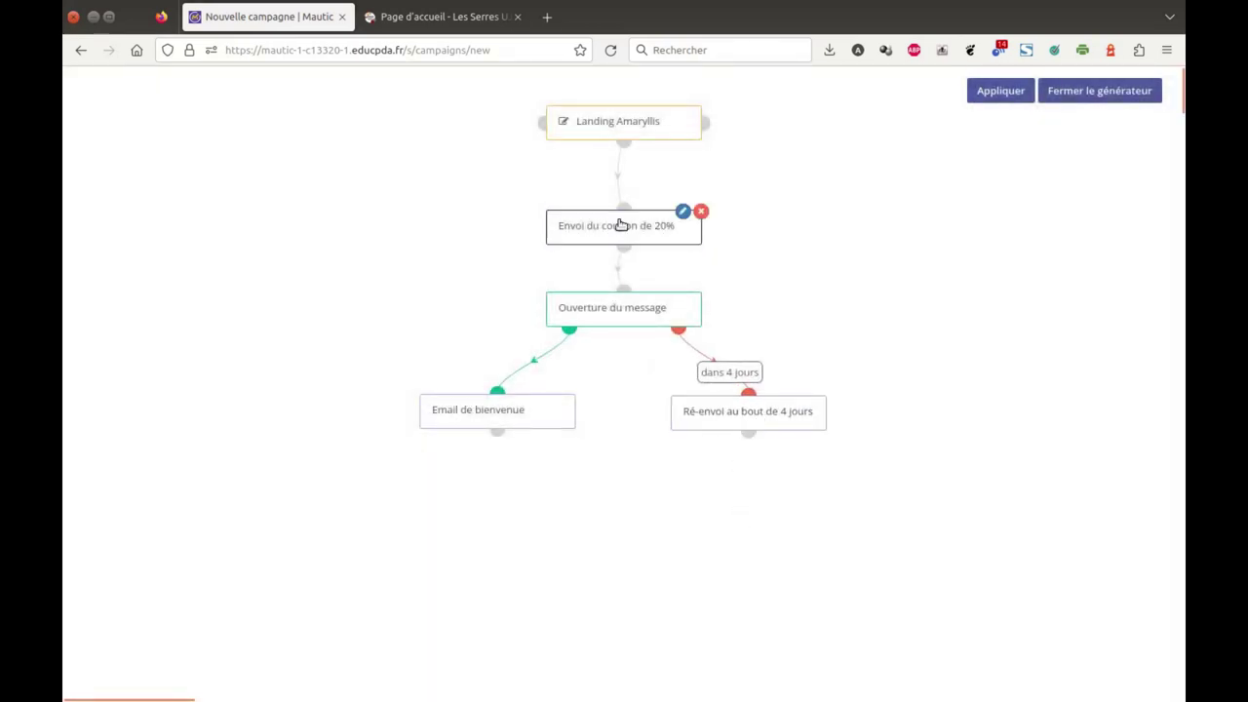
Step: From the Landing Amaryllis source, add a "Modifier les segments des contacts" action named "Action amaryllis" that adds contacts to the Coupon-amaryllis-20 segment
click(624, 143)
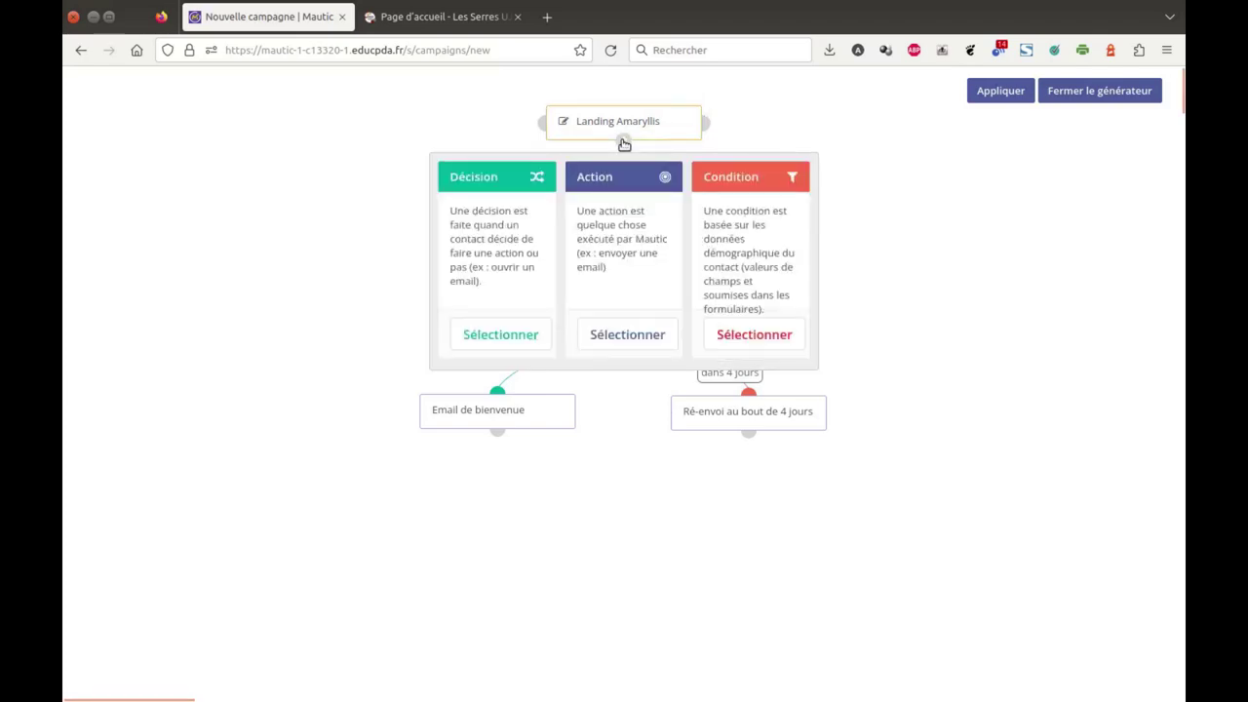
click(605, 332)
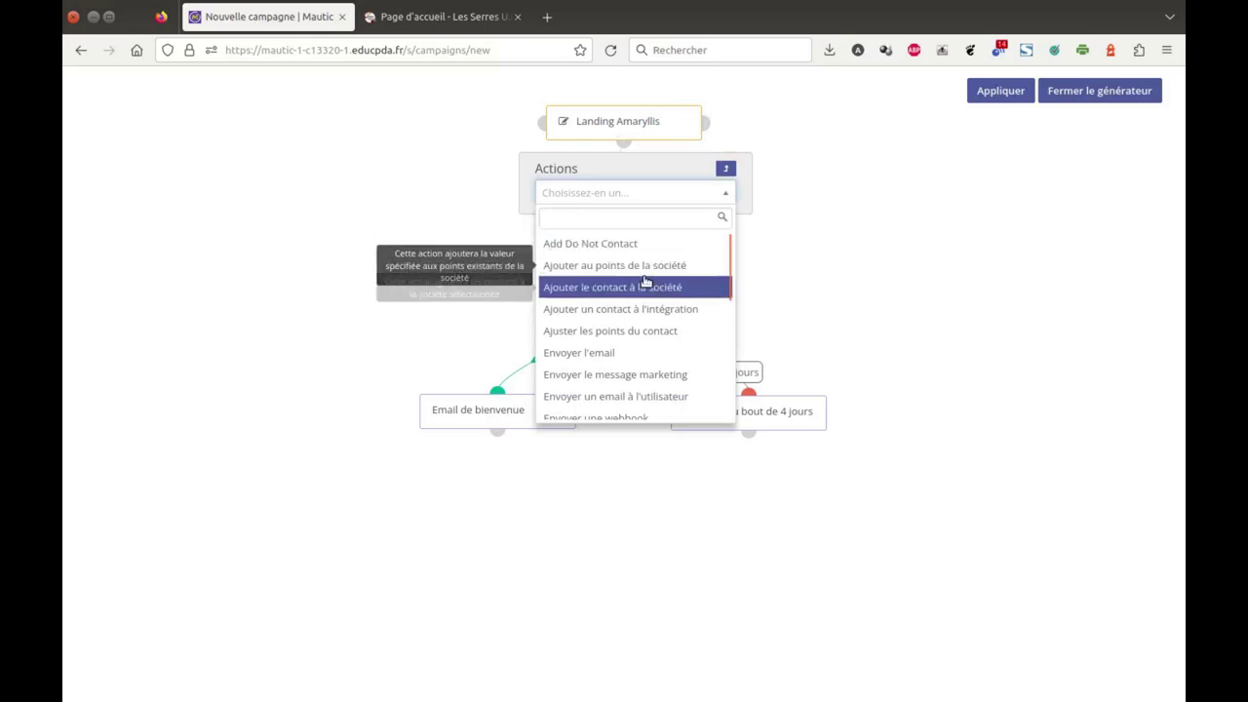
scroll(646, 280, down, 2)
scroll(639, 275, down, 4)
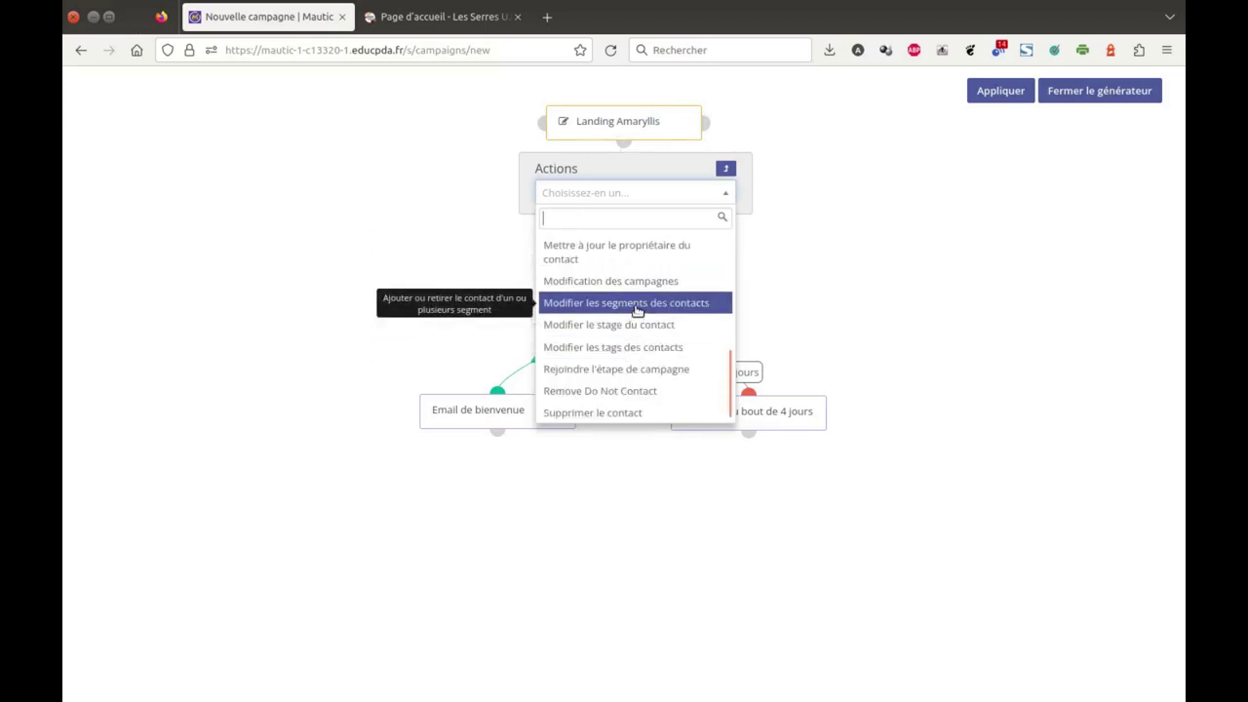
click(635, 306)
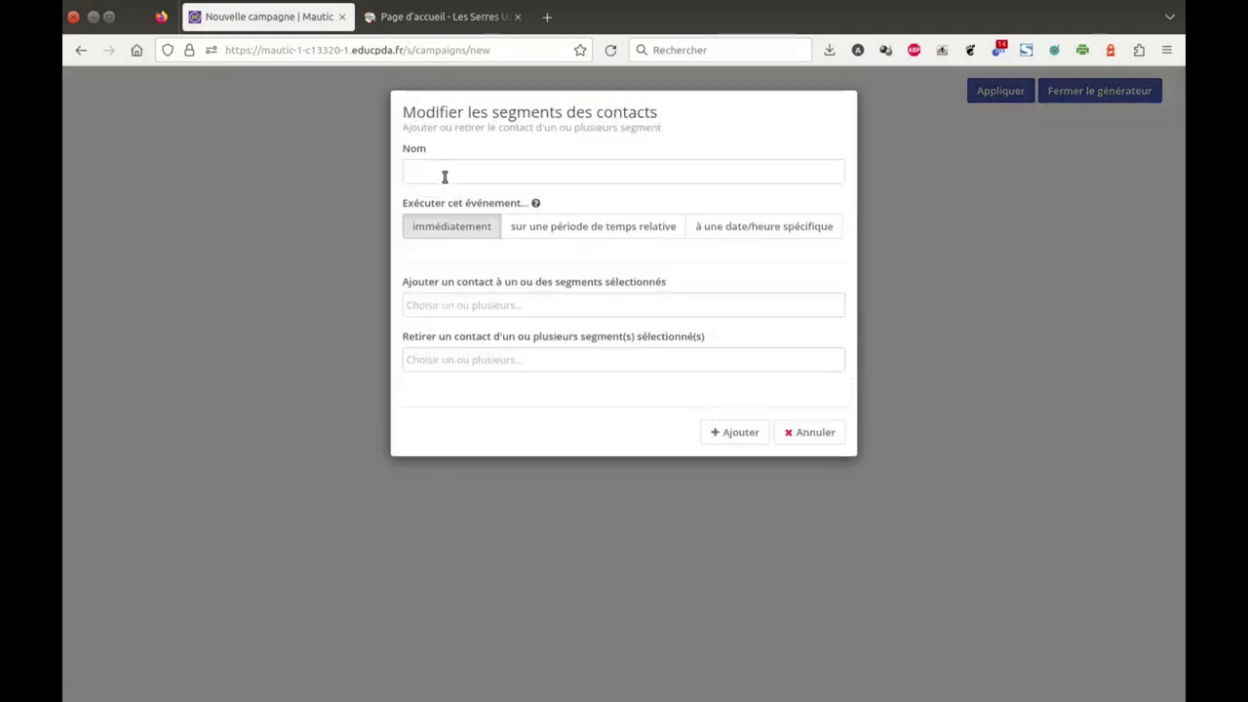
click(444, 174)
text(Action amaryllis)
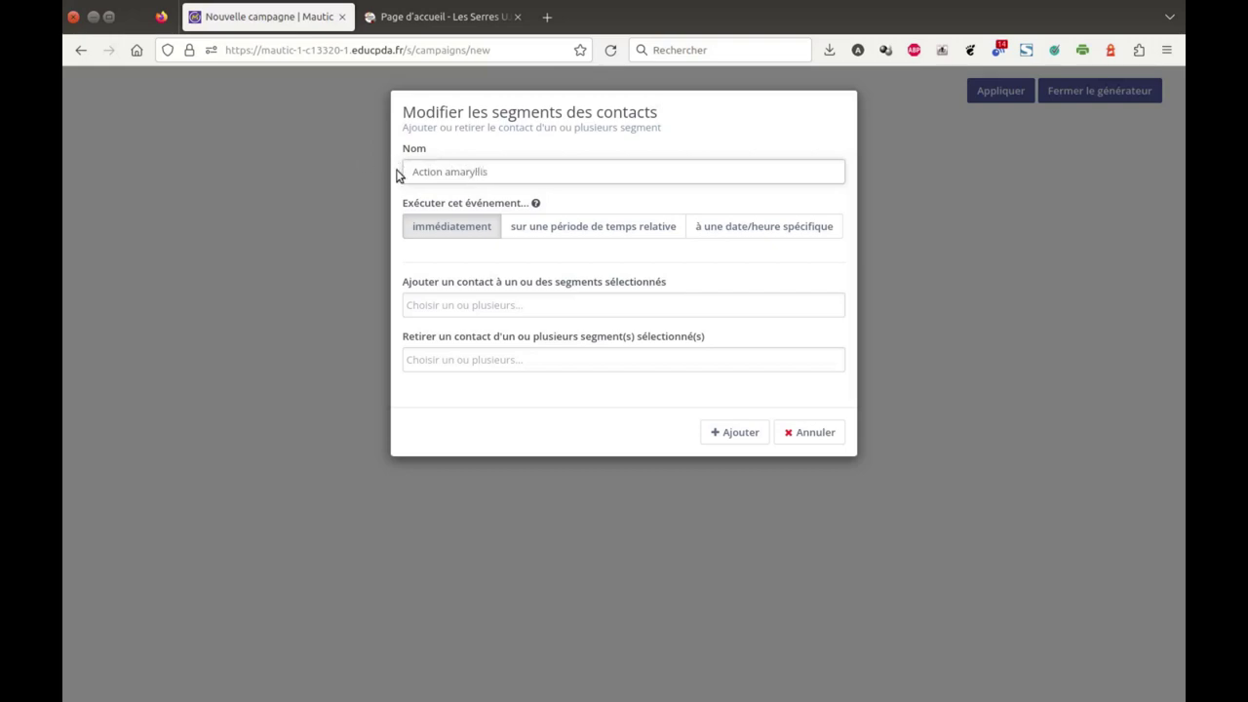
click(437, 306)
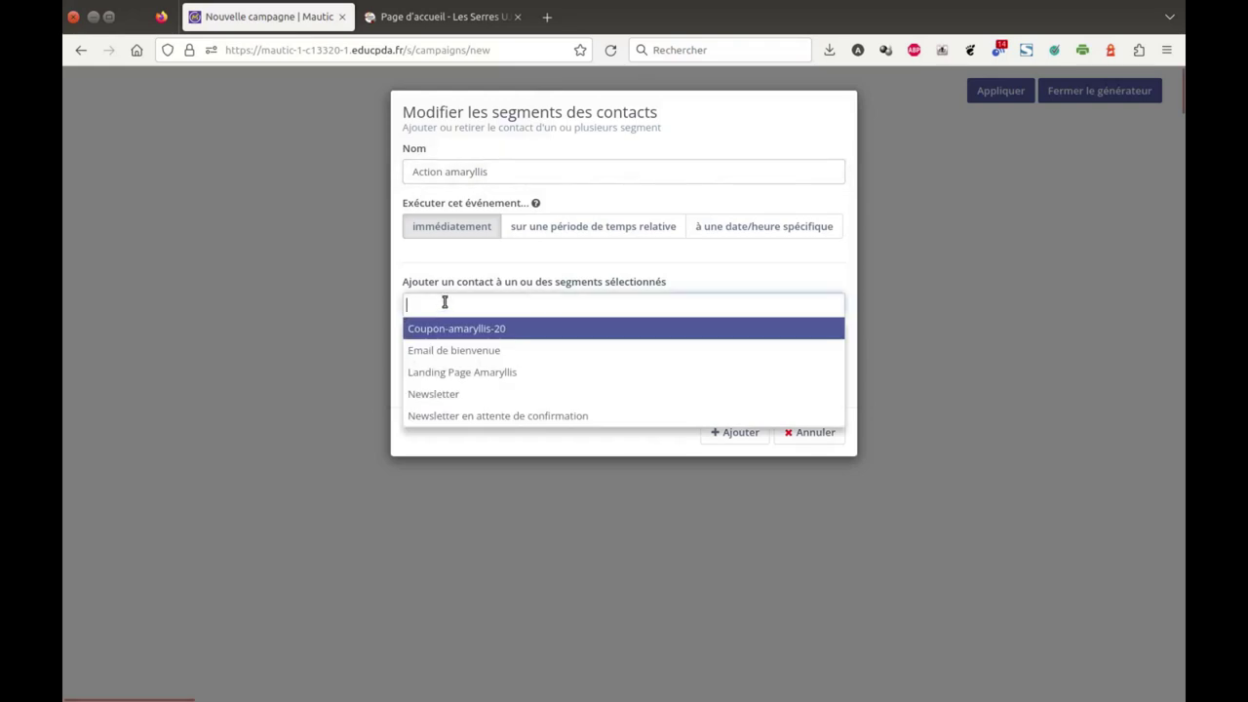
click(469, 334)
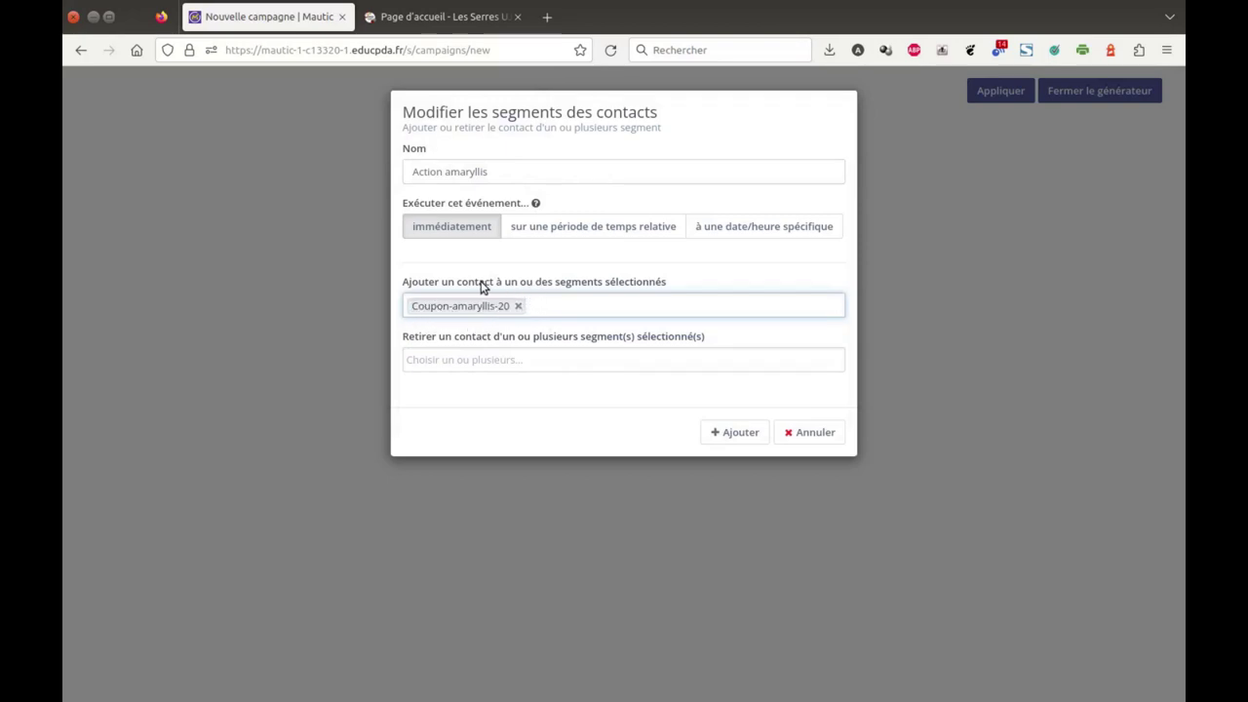
click(738, 434)
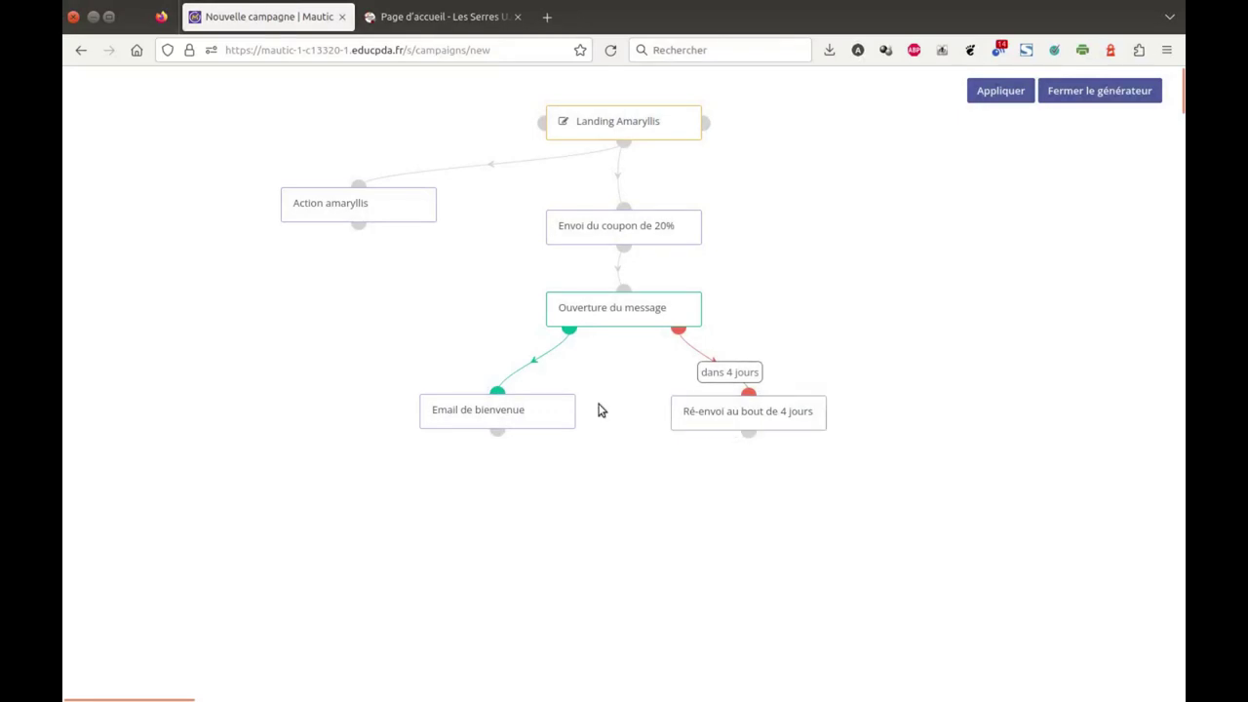
Step: After "Email de bienvenue", set up a "Modifier les segments des contacts" action adding contacts to Email de bienvenue and removing them from Coupon-amaryllis-20
click(499, 433)
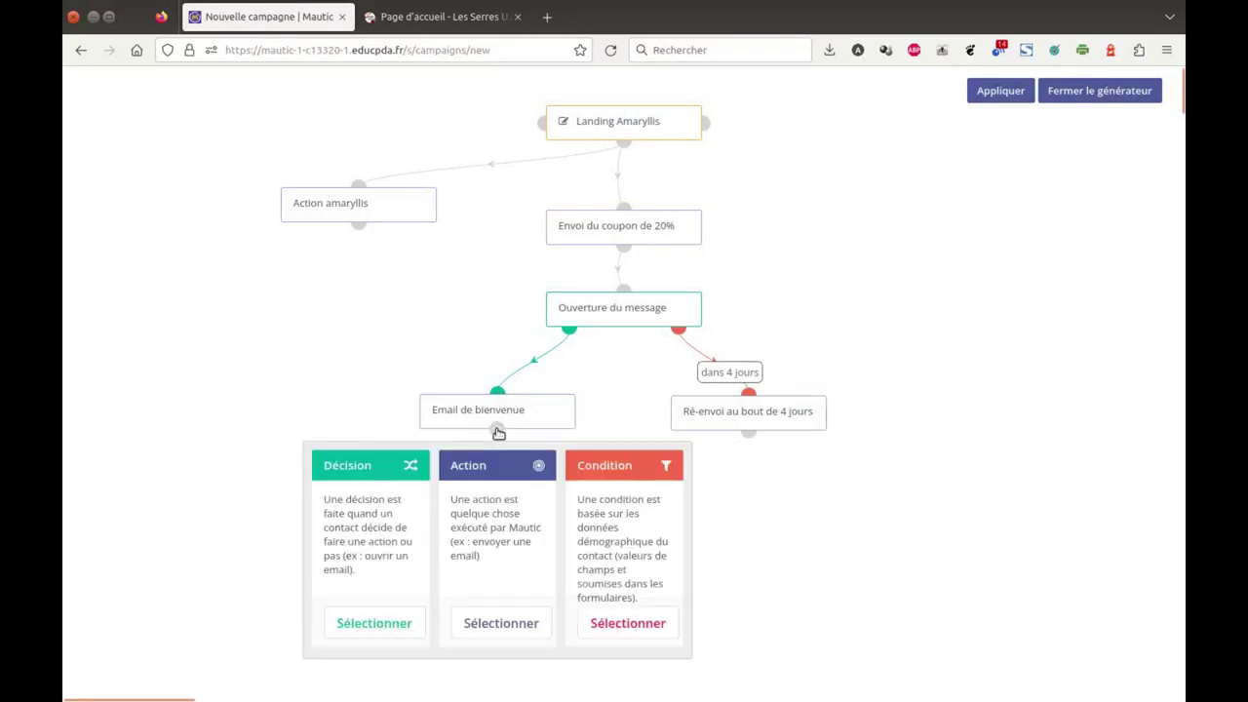
click(474, 625)
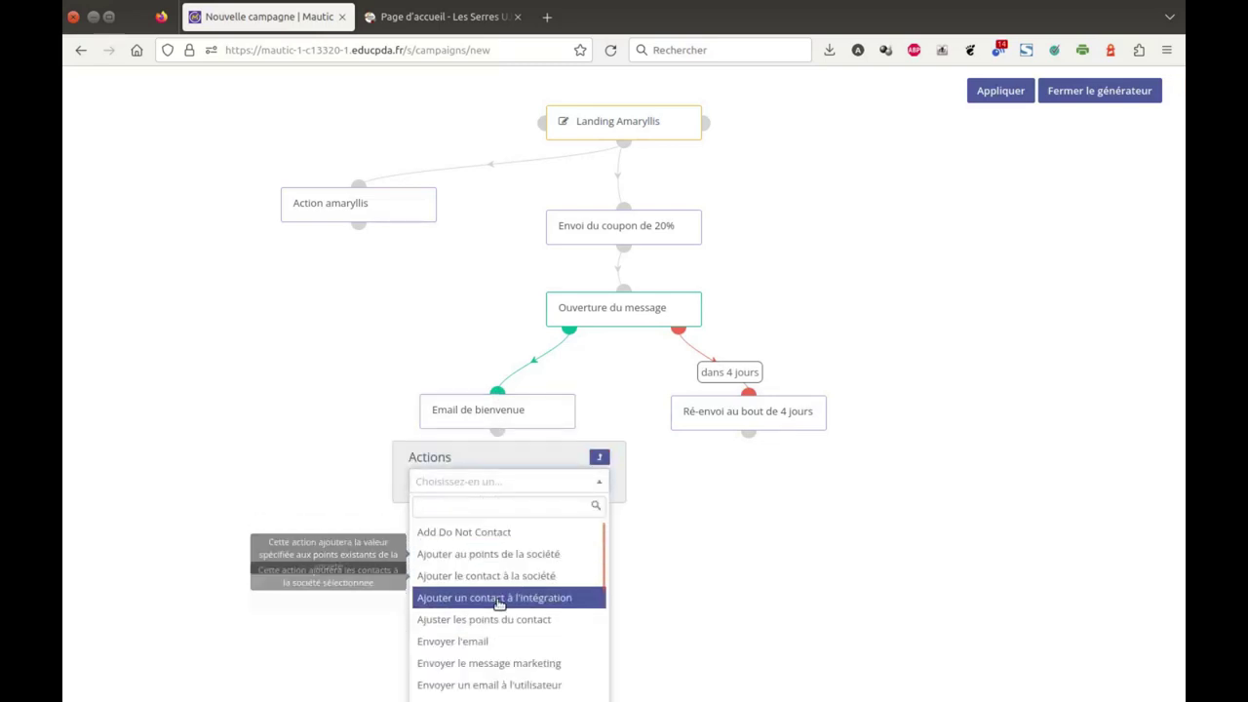
scroll(538, 622, down, 3)
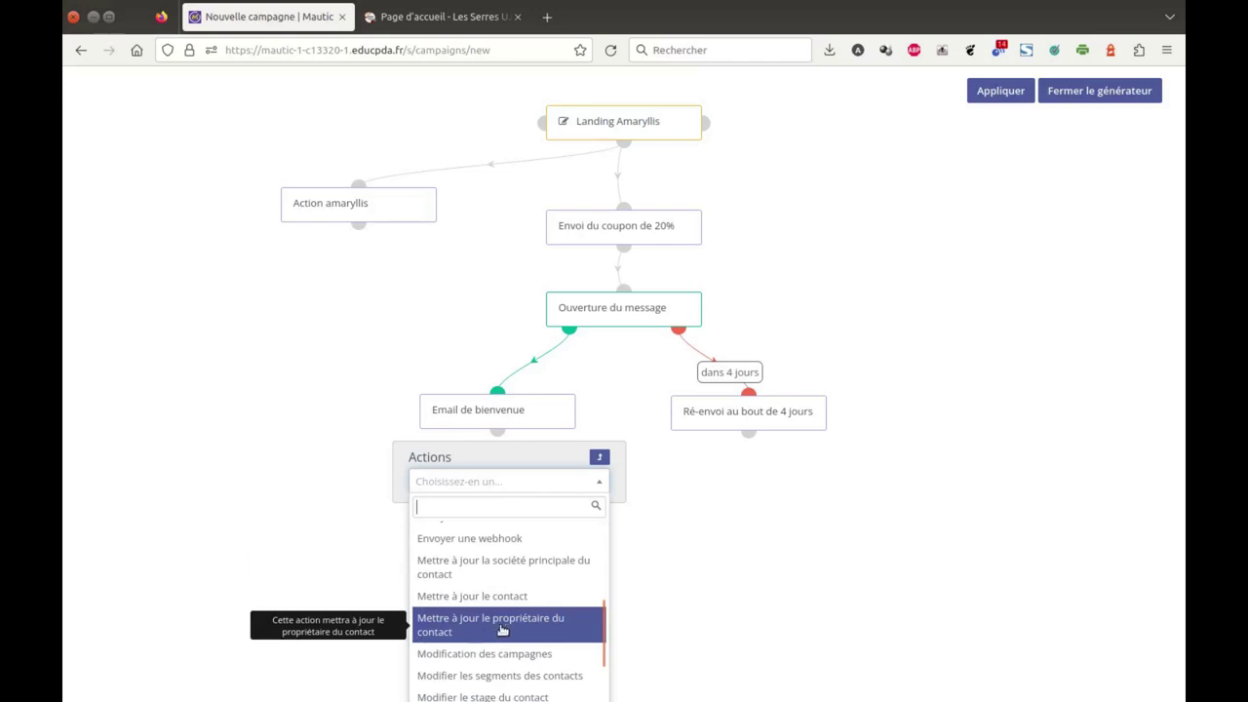
click(537, 675)
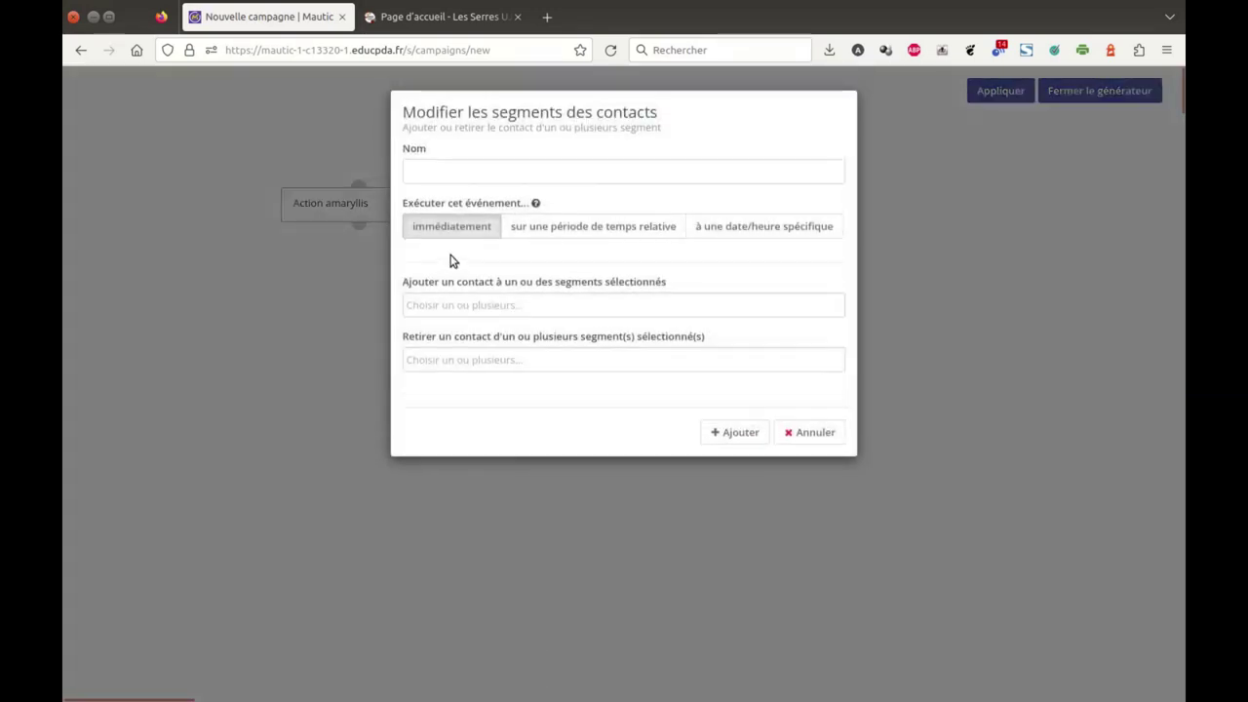
click(475, 303)
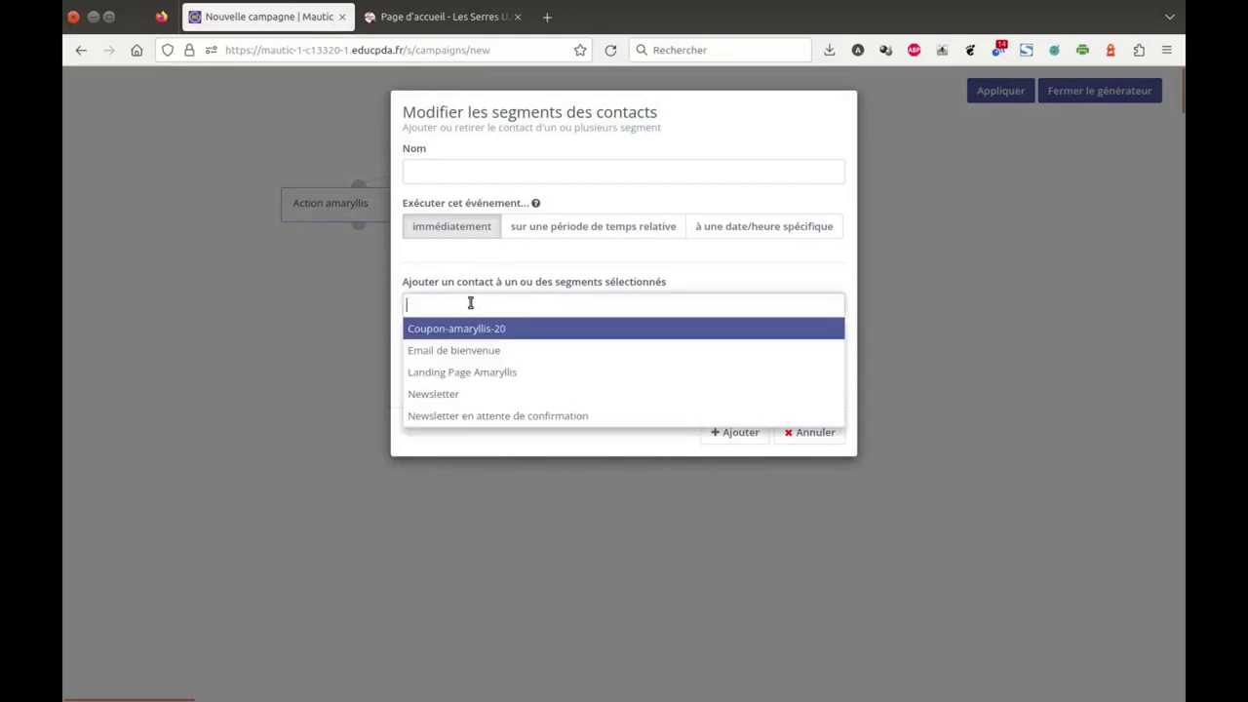
click(458, 352)
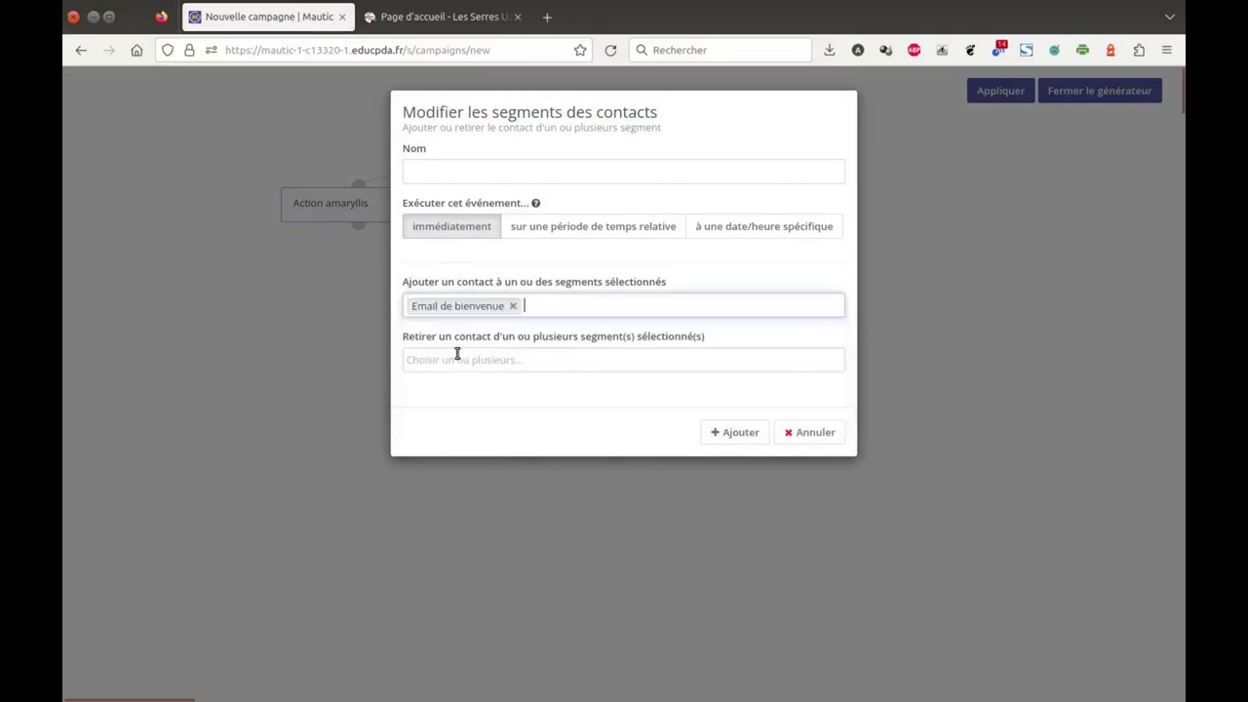
click(435, 359)
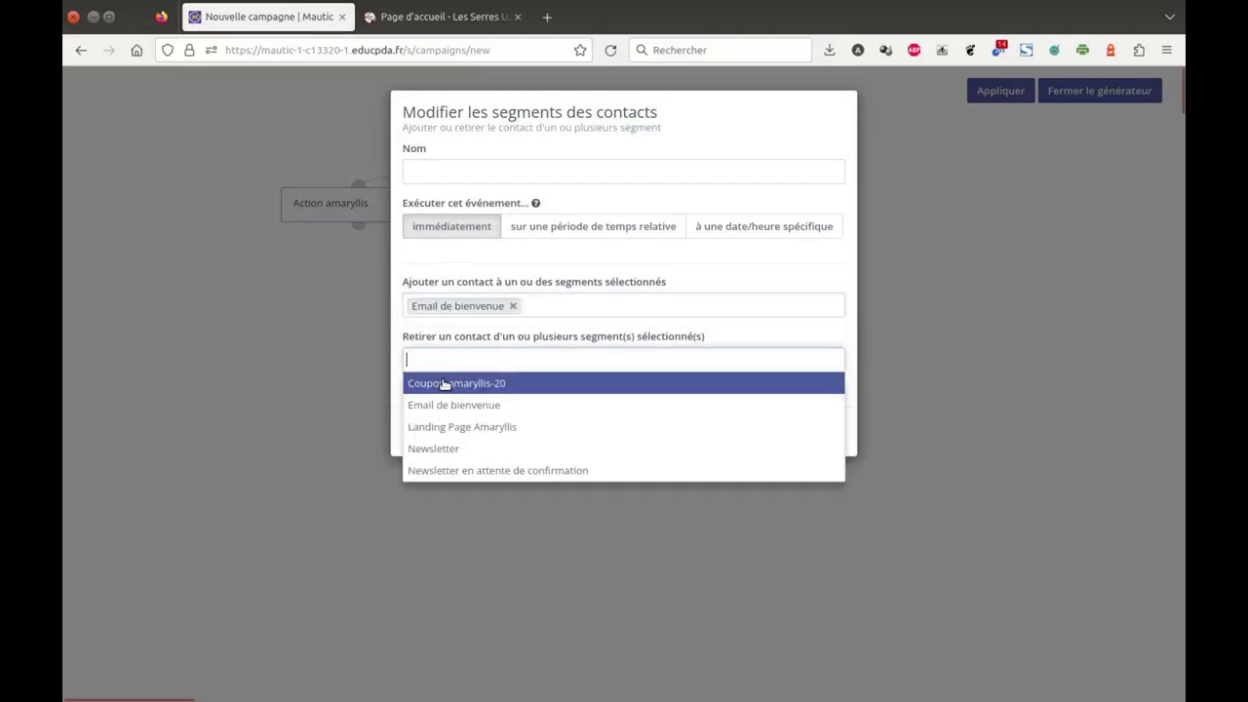
click(443, 384)
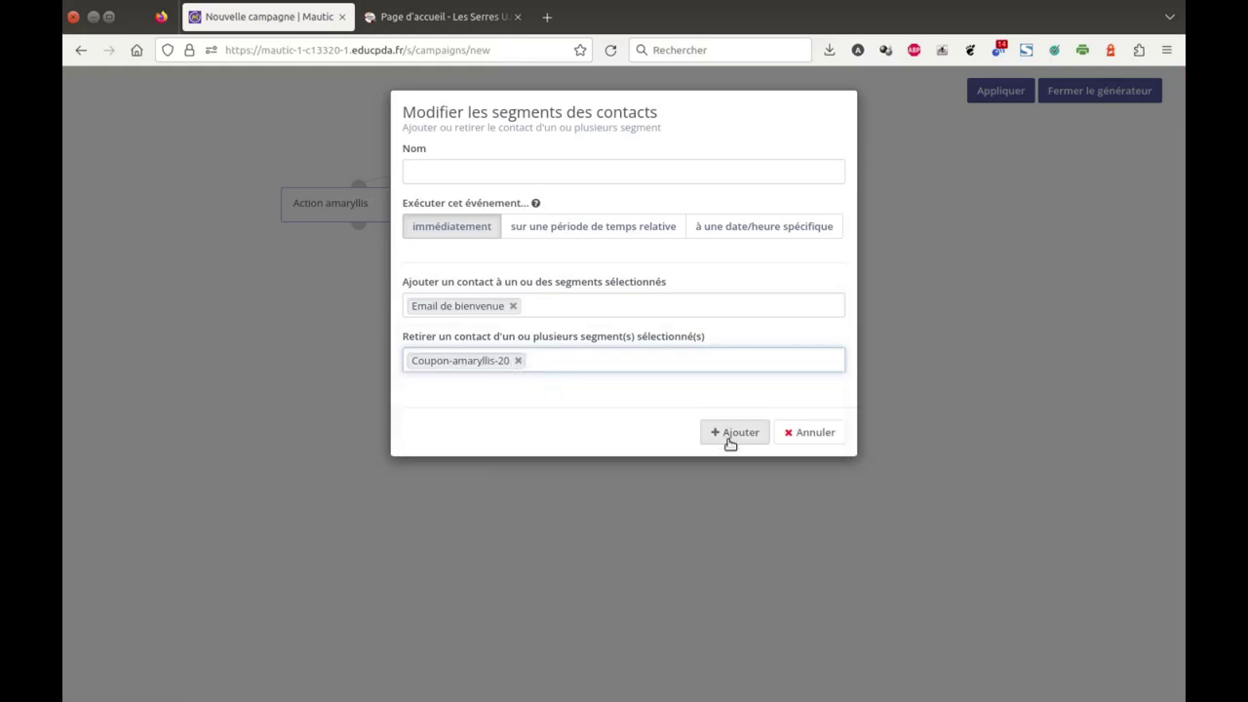